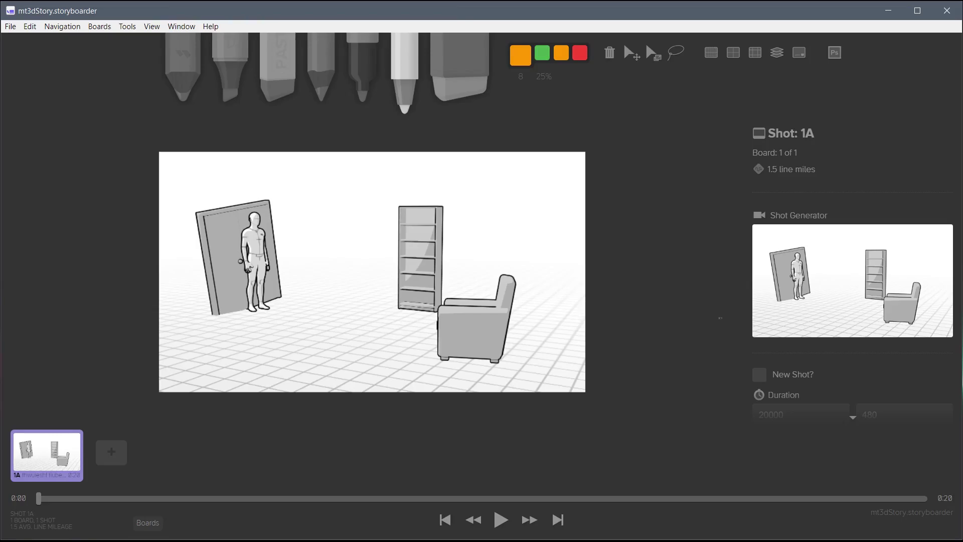
# Step: Open the shot in Shot Generator and drag Character 1 from the door to about X -1.72, Y -8.84
pyautogui.click(765, 290)
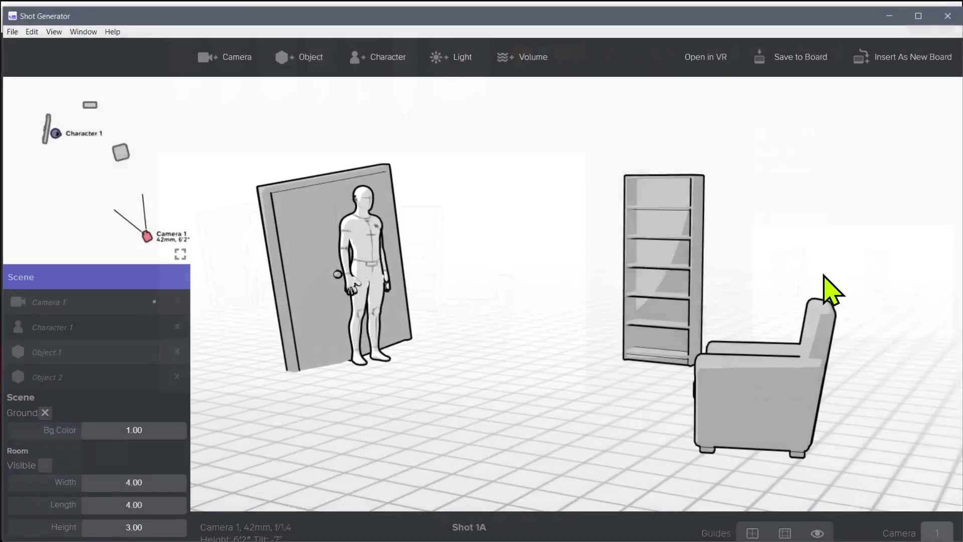
pyautogui.click(370, 245)
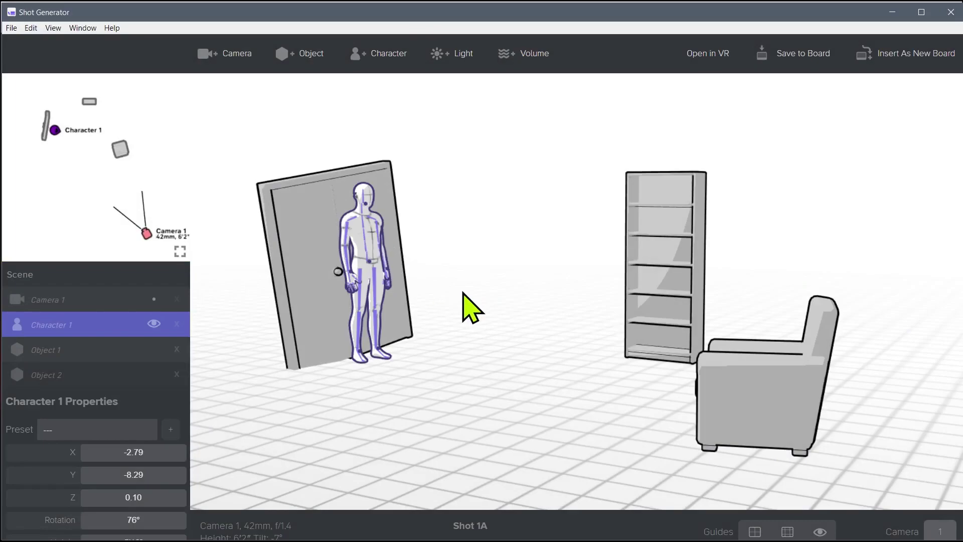
pyautogui.moveTo(358, 236); pyautogui.dragTo(469, 252)
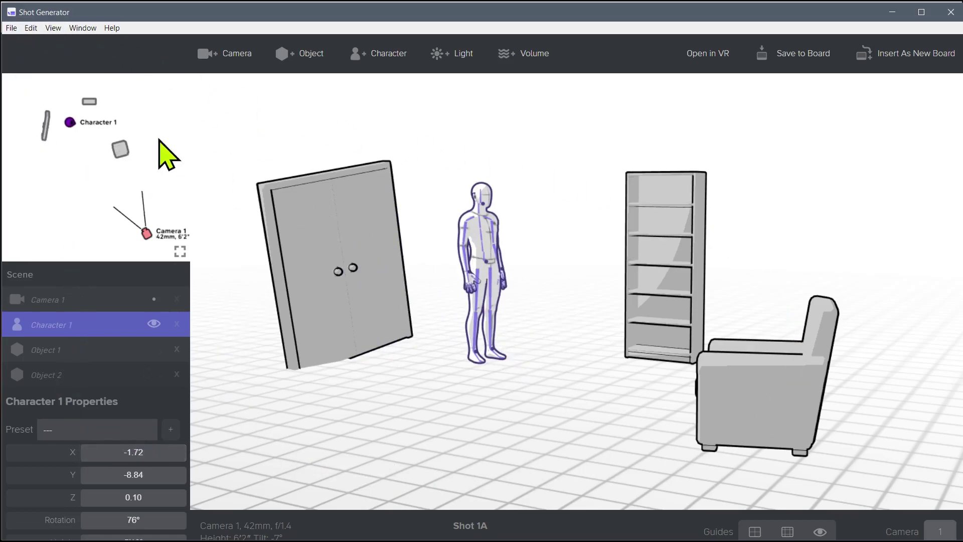
pyautogui.click(667, 300)
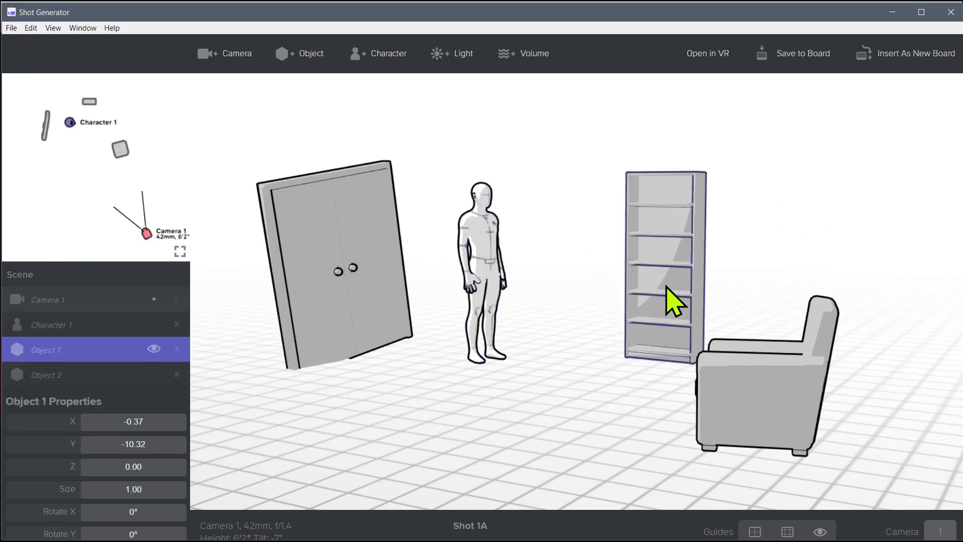
pyautogui.click(499, 259)
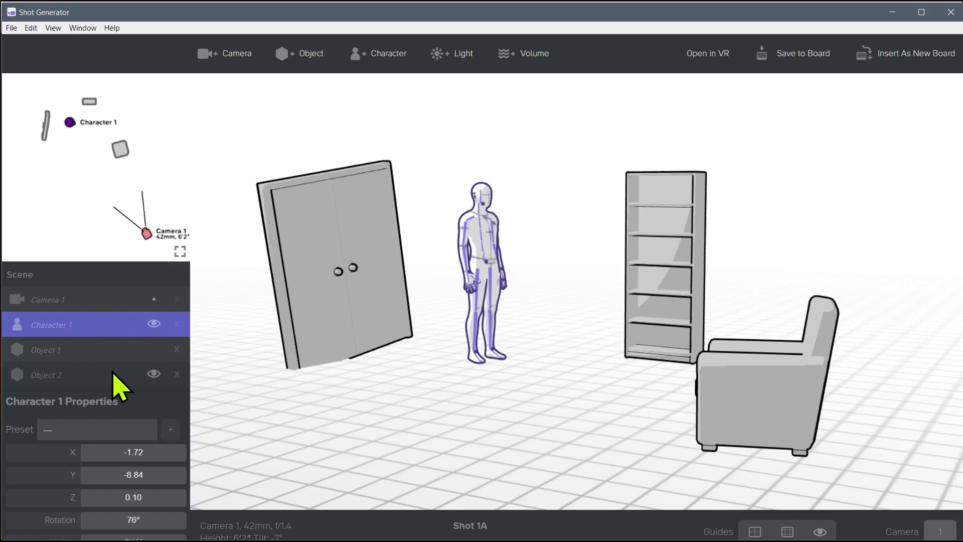
pyautogui.scroll(-5, 120, 382)
pyautogui.scroll(-4, 130, 430)
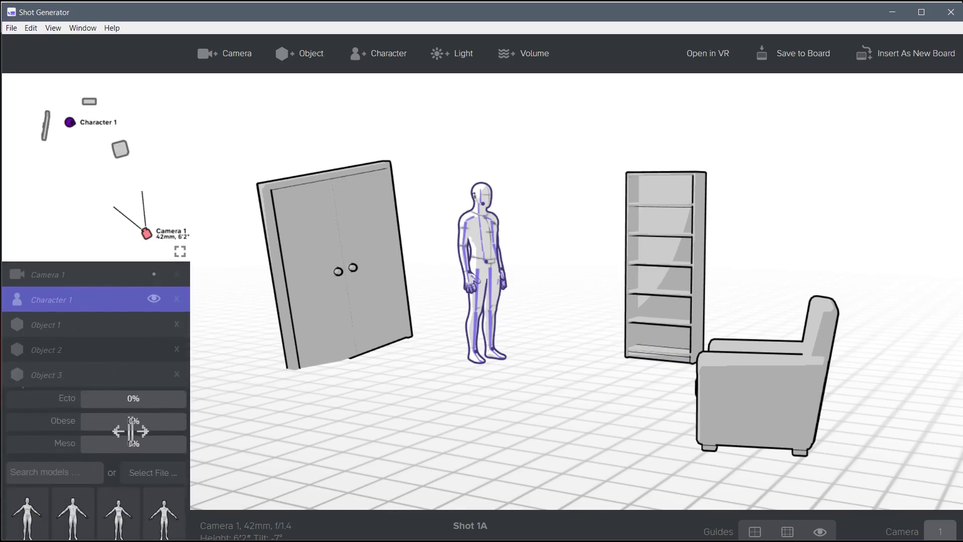
pyautogui.scroll(-2, 131, 431)
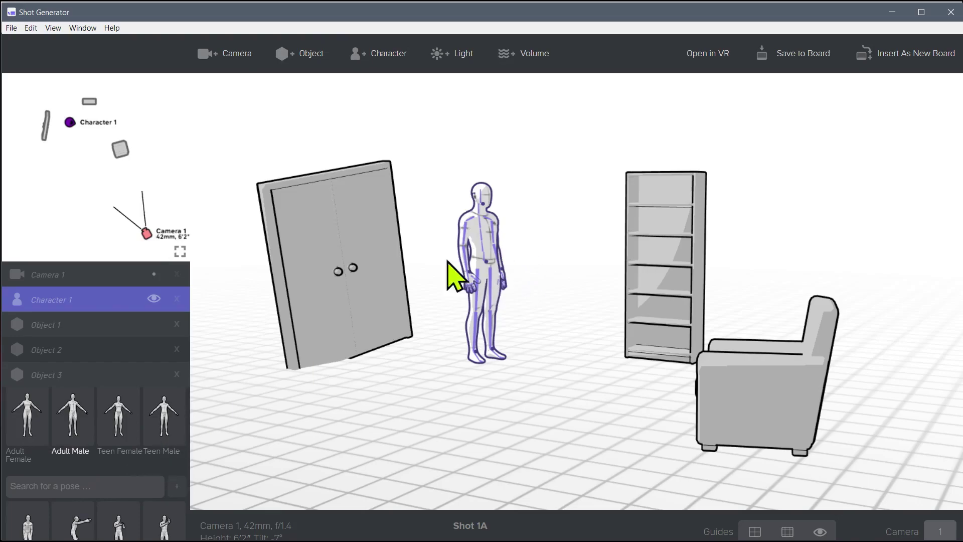
pyautogui.click(167, 424)
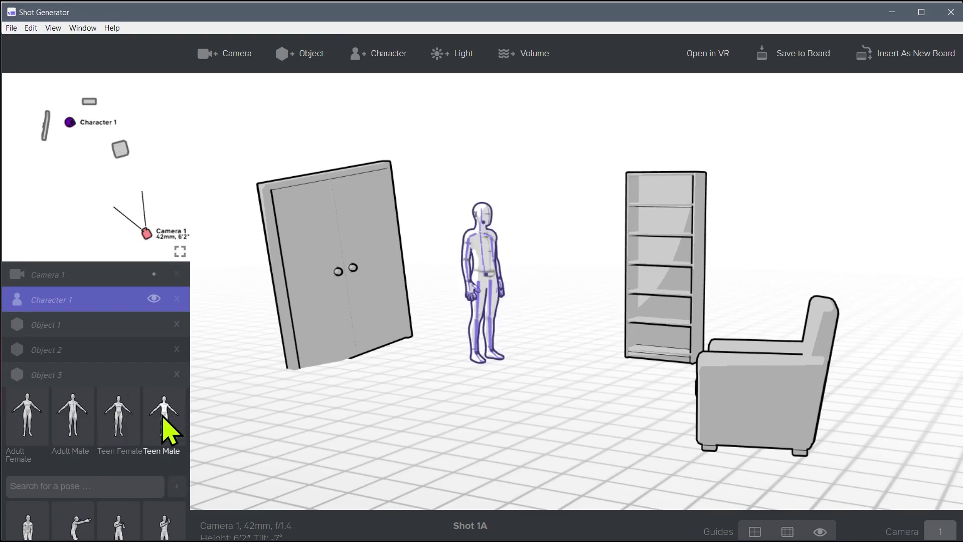
pyautogui.click(80, 419)
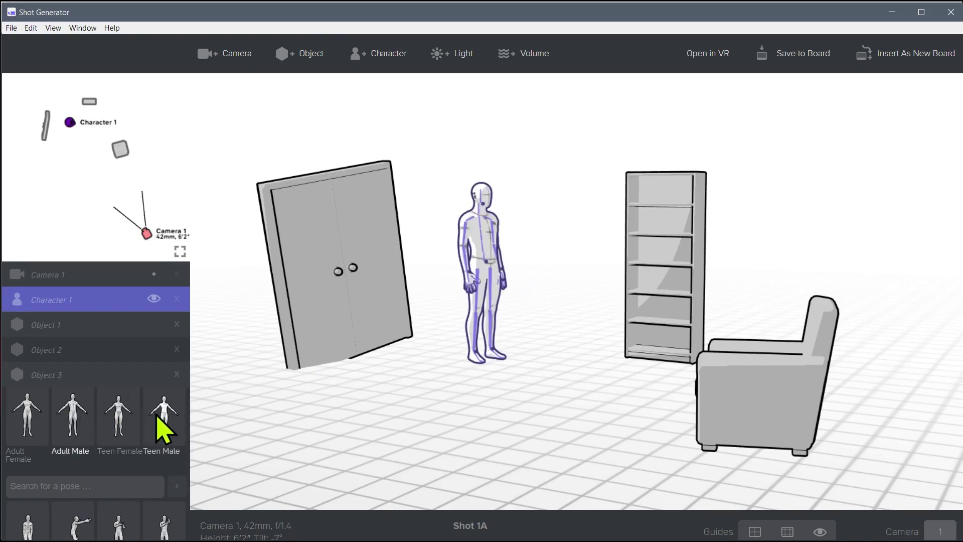
pyautogui.click(162, 419)
pyautogui.click(79, 419)
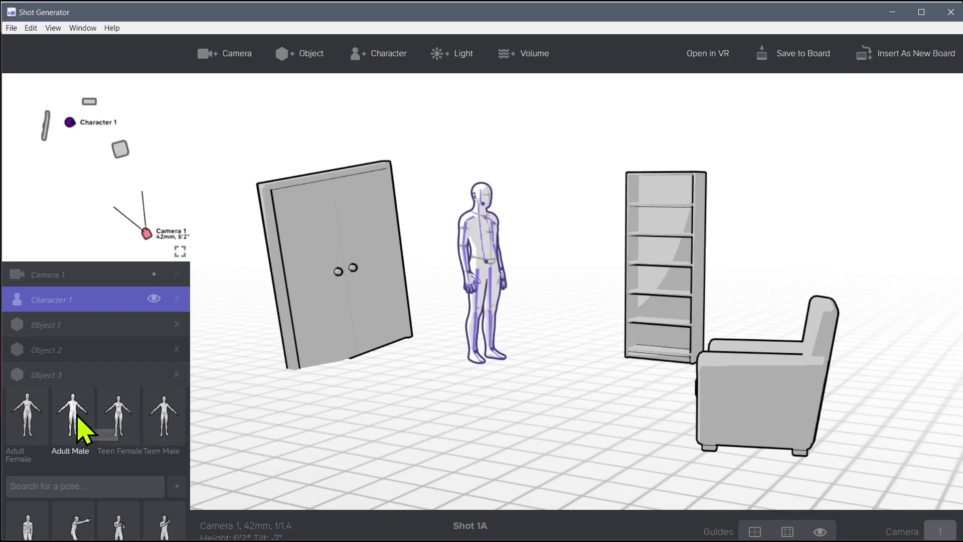
pyautogui.click(163, 419)
pyautogui.click(82, 418)
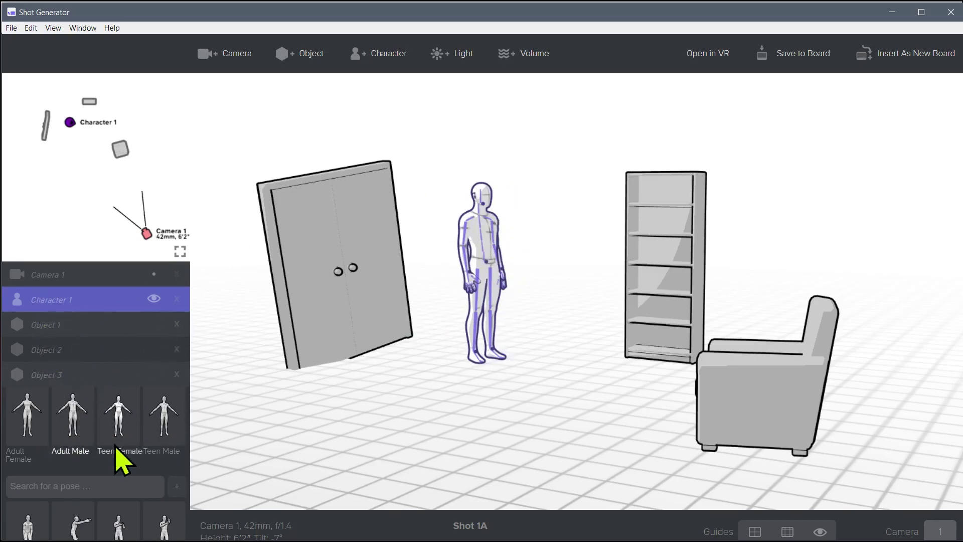
# Step: Rotate Character 1 toward the camera and bring him forward using the Rotation and Y fields
pyautogui.scroll(2, 123, 457)
pyautogui.scroll(4, 121, 456)
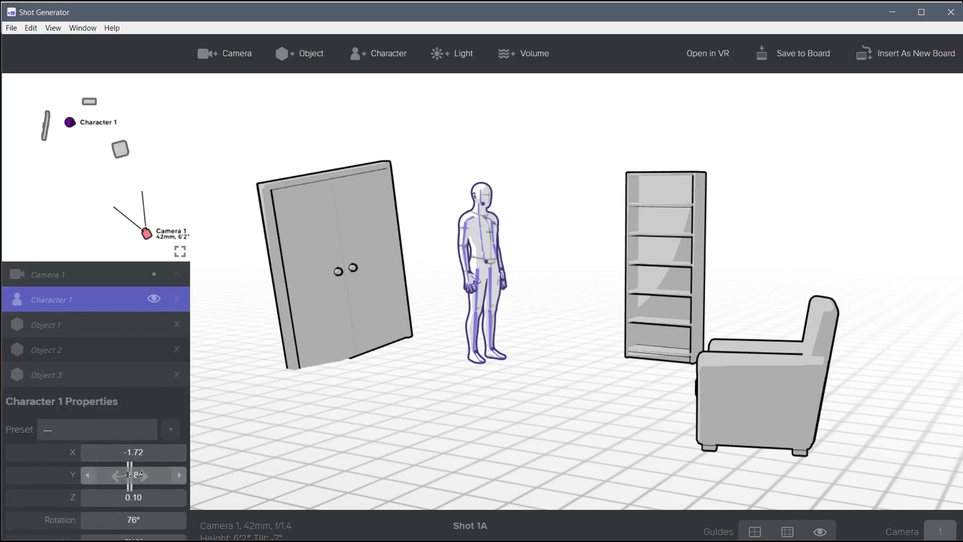
pyautogui.scroll(-2, 133, 484)
pyautogui.moveTo(125, 414); pyautogui.dragTo(100, 415)
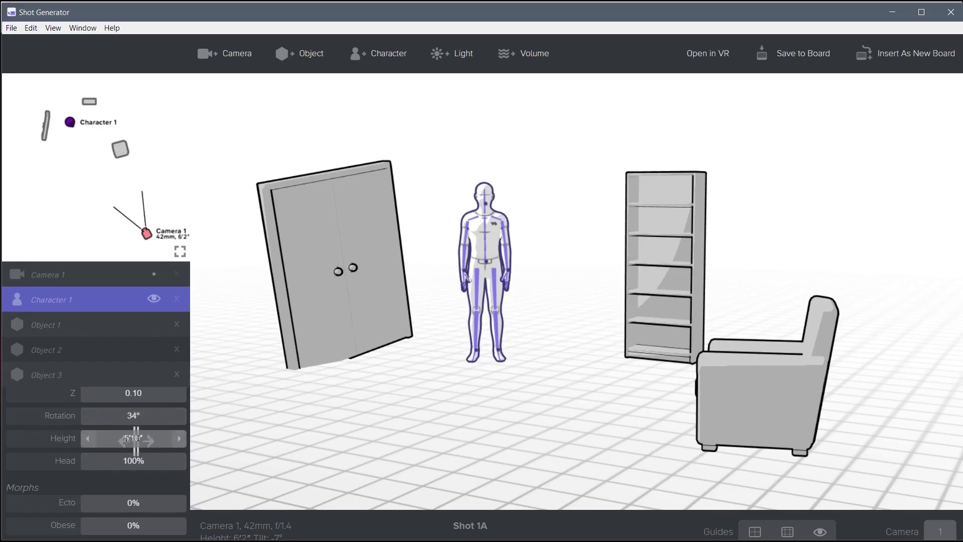
pyautogui.scroll(4, 133, 444)
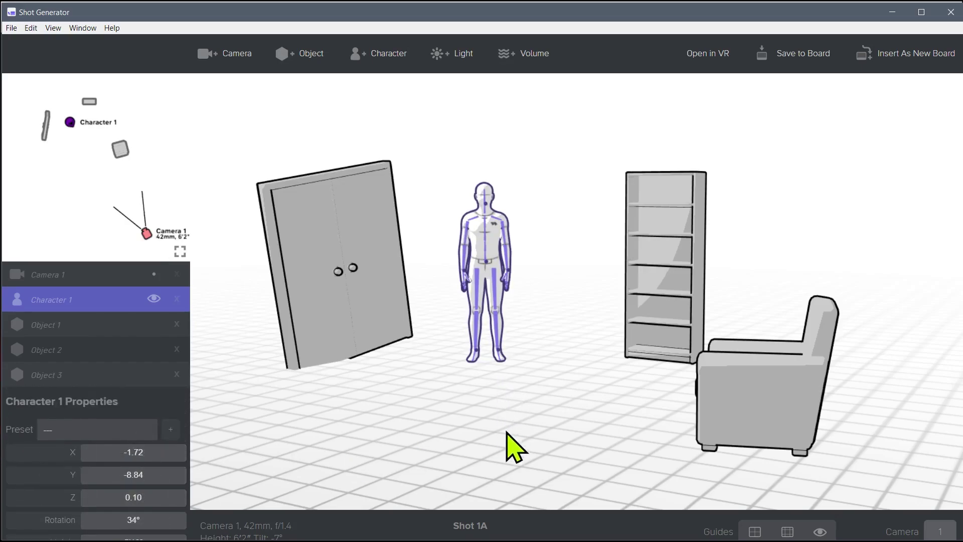
pyautogui.moveTo(154, 477); pyautogui.dragTo(168, 452)
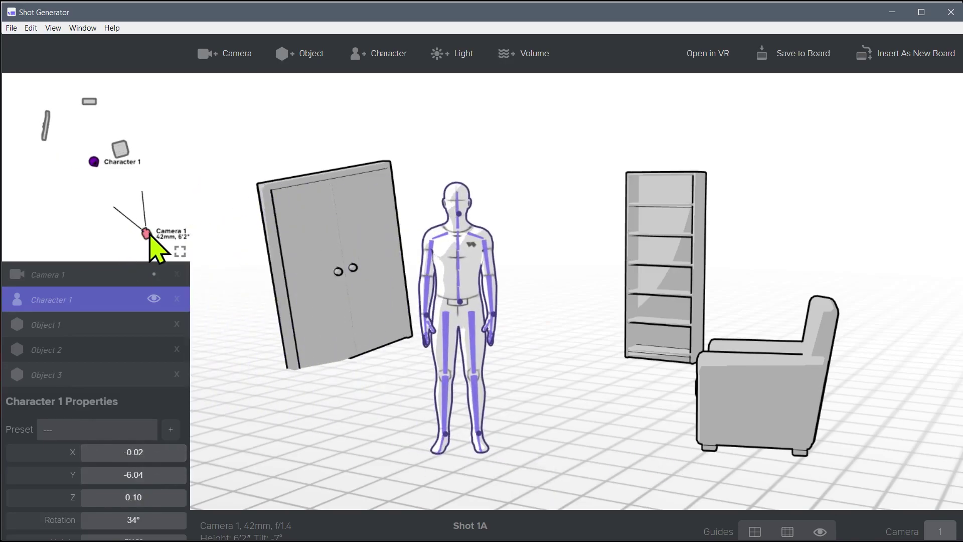
# Step: Reposition Camera 1 on the top-down map, turning it toward the character and pulling it back
pyautogui.moveTo(147, 236); pyautogui.dragTo(115, 236)
pyautogui.moveTo(803, 290); pyautogui.dragTo(817, 324)
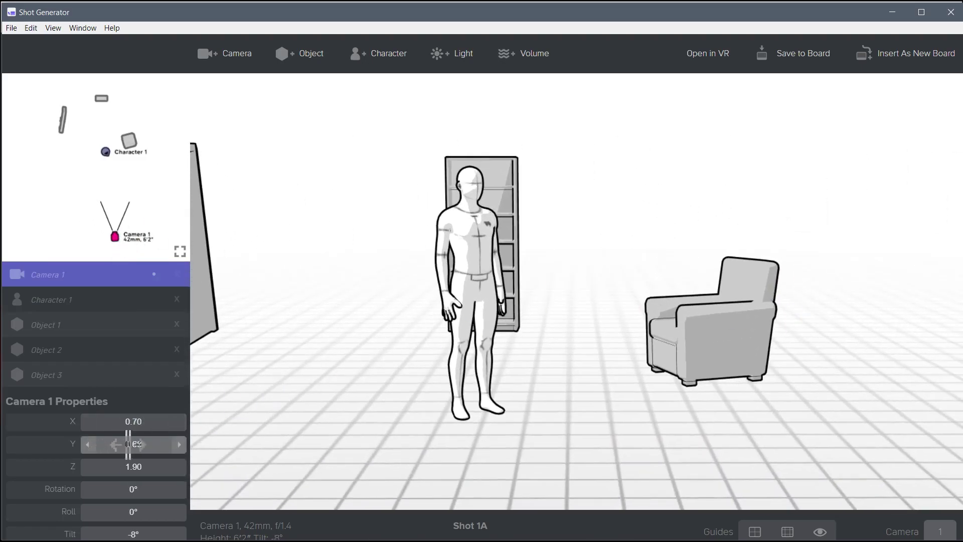
pyautogui.moveTo(134, 444); pyautogui.dragTo(93, 425)
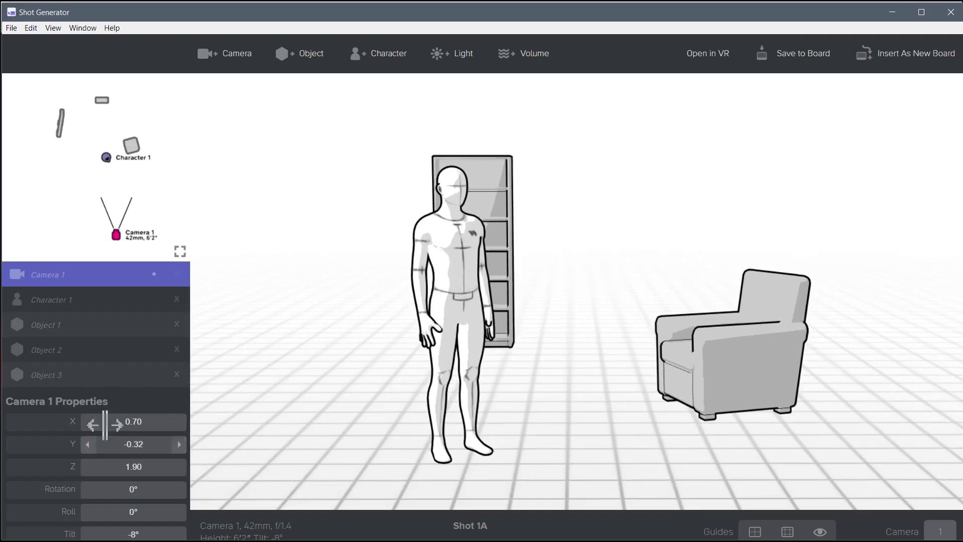
# Step: Centre Character 1 facing the camera before the bookshelf, then swing the camera to reframe
pyautogui.click(46, 300)
pyautogui.moveTo(134, 475)
pyautogui.mouseDown()
pyautogui.moveTo(118, 475)
pyautogui.moveTo(151, 475)
pyautogui.moveTo(123, 474)
pyautogui.mouseUp()
pyautogui.moveTo(132, 520); pyautogui.dragTo(161, 518)
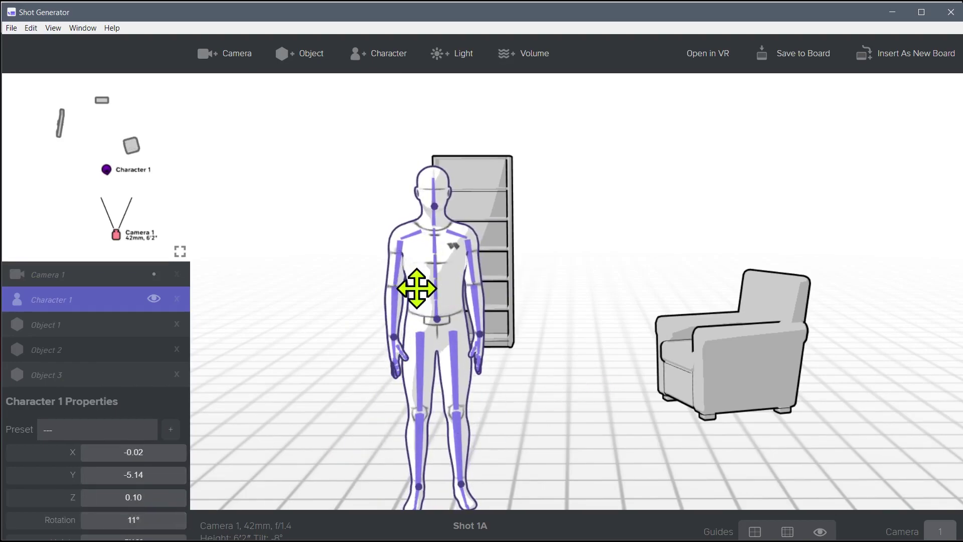
pyautogui.moveTo(415, 286); pyautogui.dragTo(437, 271)
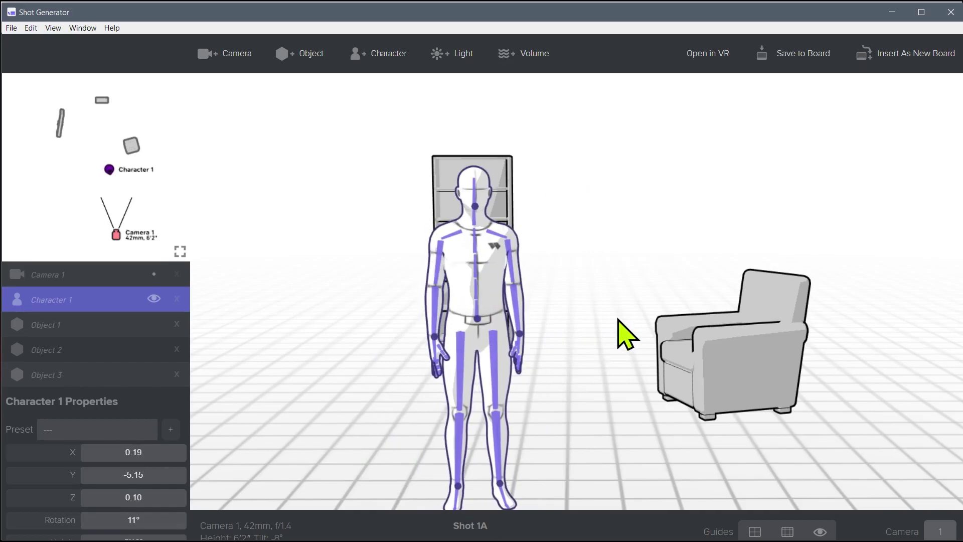
pyautogui.moveTo(626, 333); pyautogui.dragTo(473, 331)
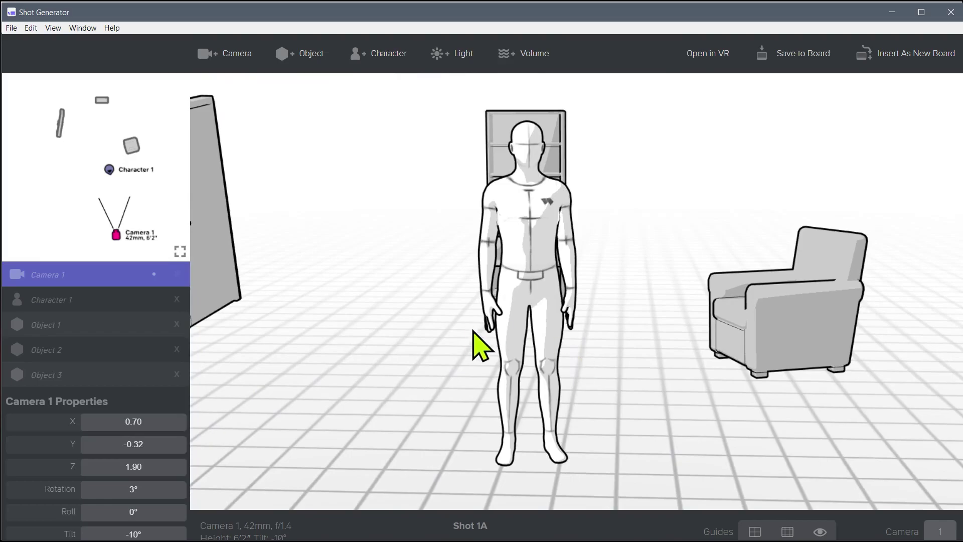
# Step: Toggle Character 1's visibility off and back on with the eye icon
pyautogui.click(517, 233)
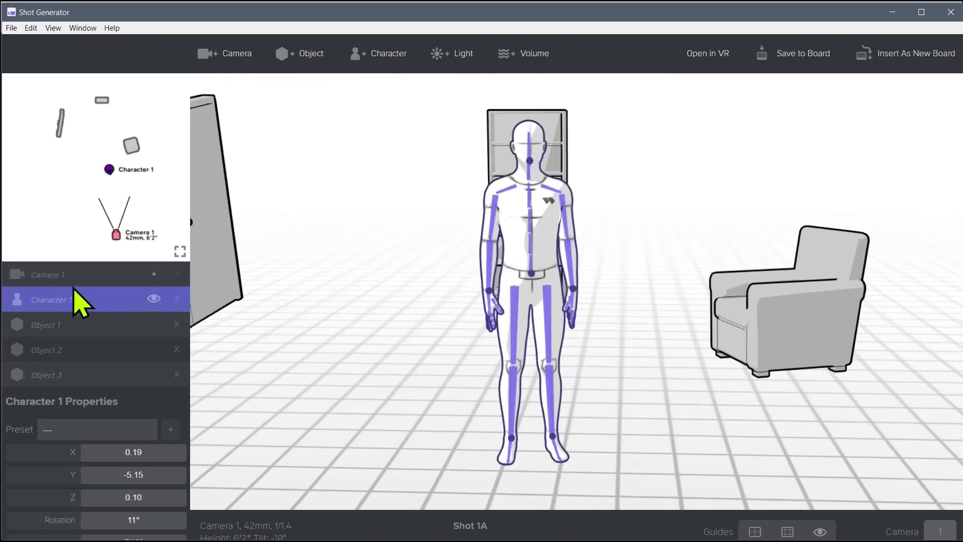
pyautogui.click(154, 299)
pyautogui.click(156, 300)
pyautogui.click(156, 301)
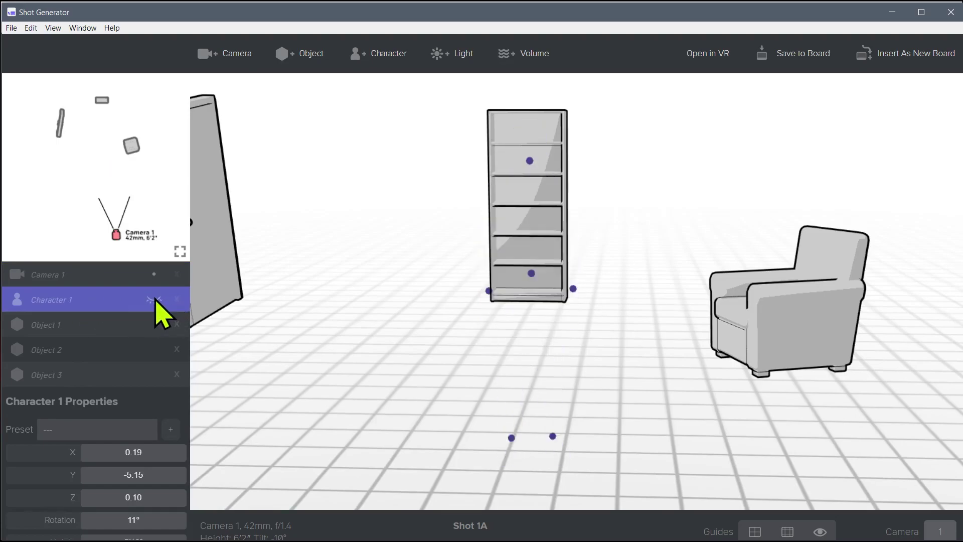
pyautogui.click(153, 299)
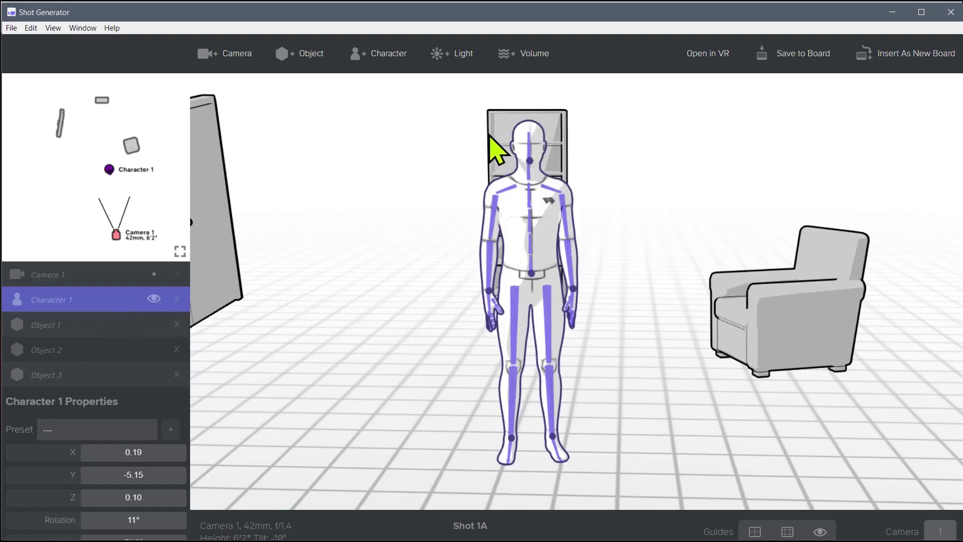
# Step: Hide the bookshelf (Object 1) behind the character and reselect Character 1
pyautogui.click(496, 116)
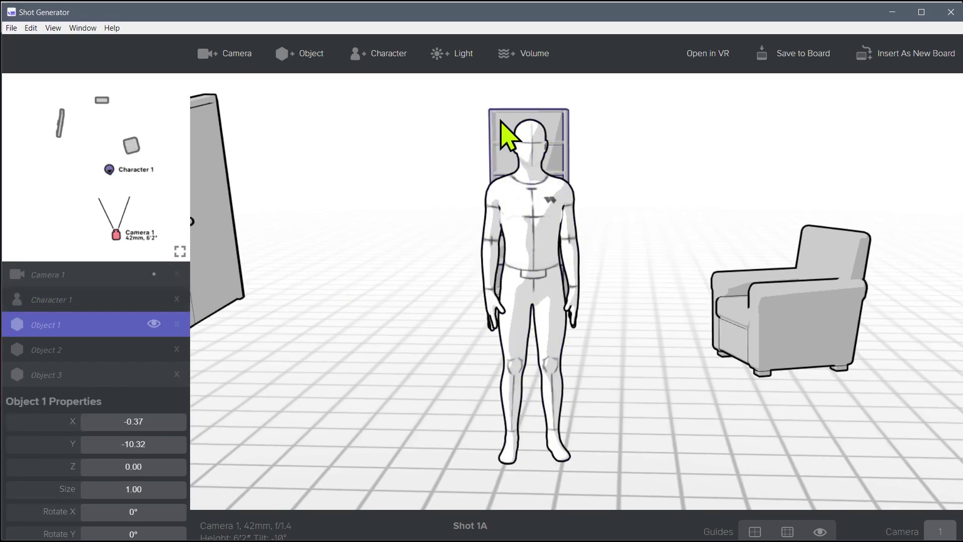
pyautogui.click(154, 324)
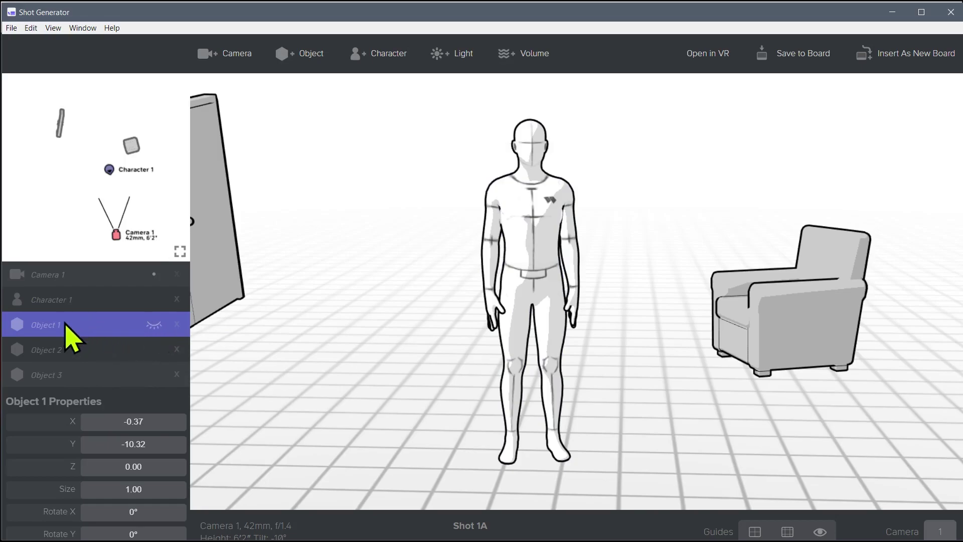
pyautogui.click(59, 299)
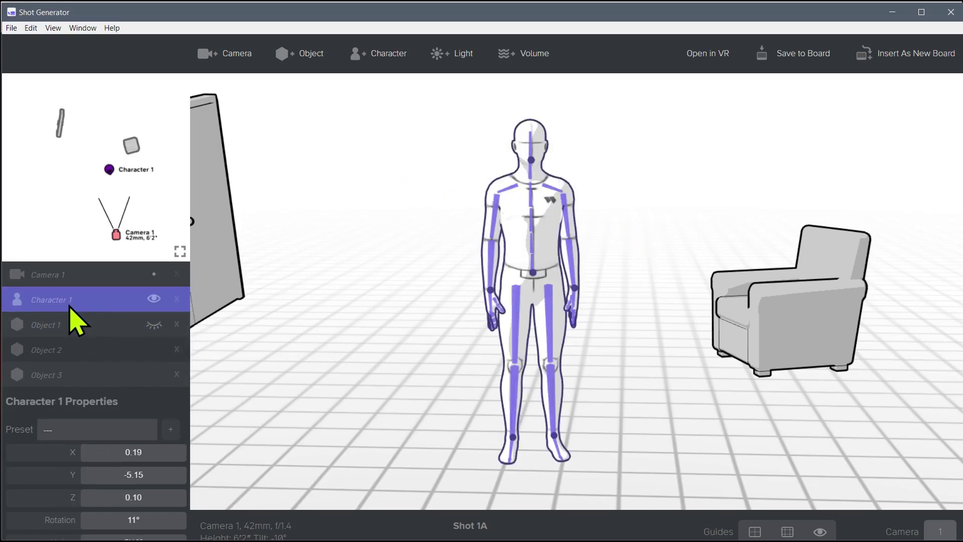
# Step: Adjust Character 1's height and head size sliders
pyautogui.scroll(-3, 90, 451)
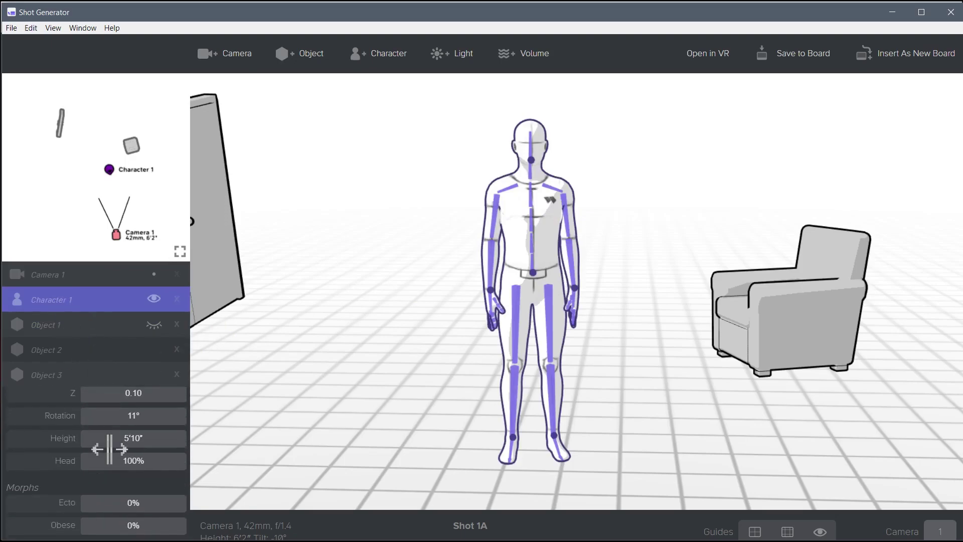
pyautogui.scroll(3, 81, 452)
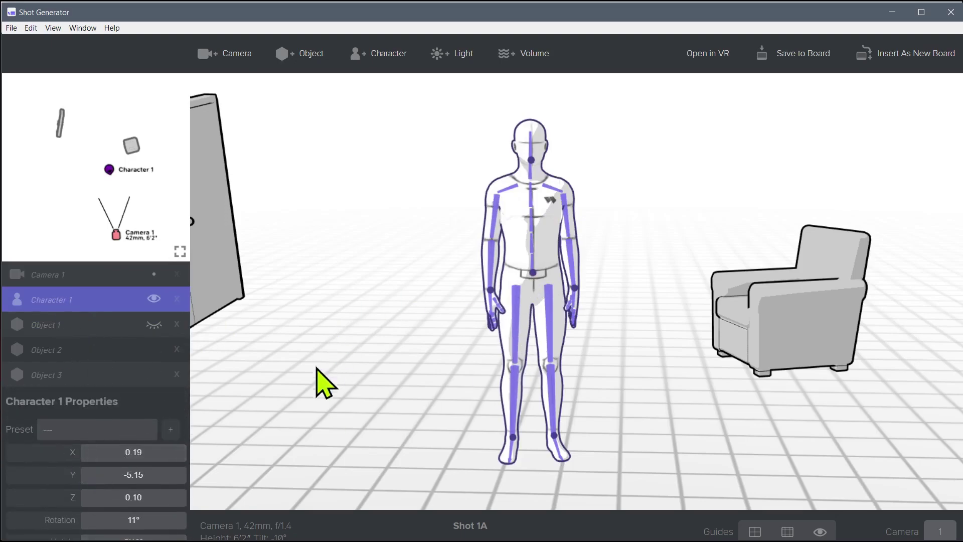
pyautogui.scroll(-2, 125, 457)
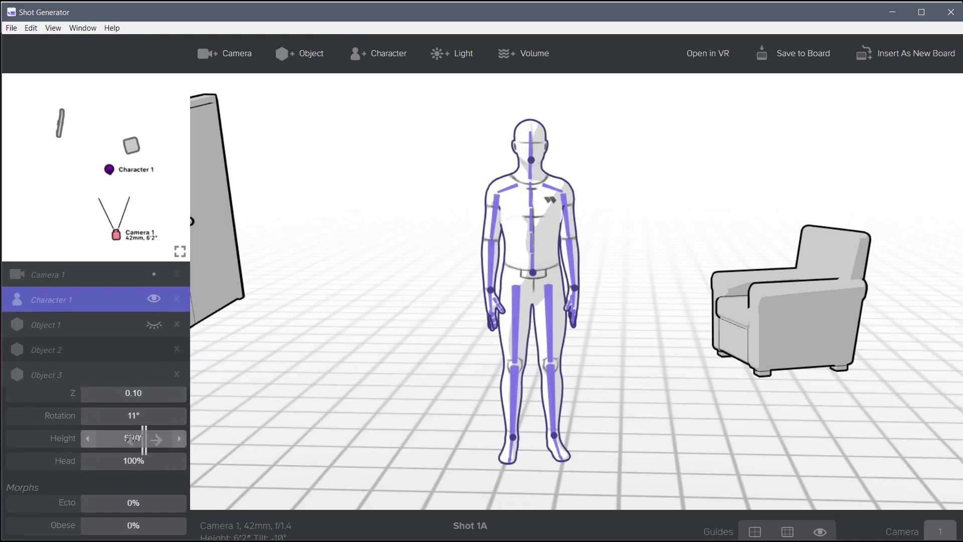
pyautogui.moveTo(147, 439)
pyautogui.mouseDown()
pyautogui.moveTo(160, 439)
pyautogui.moveTo(148, 440)
pyautogui.mouseUp()
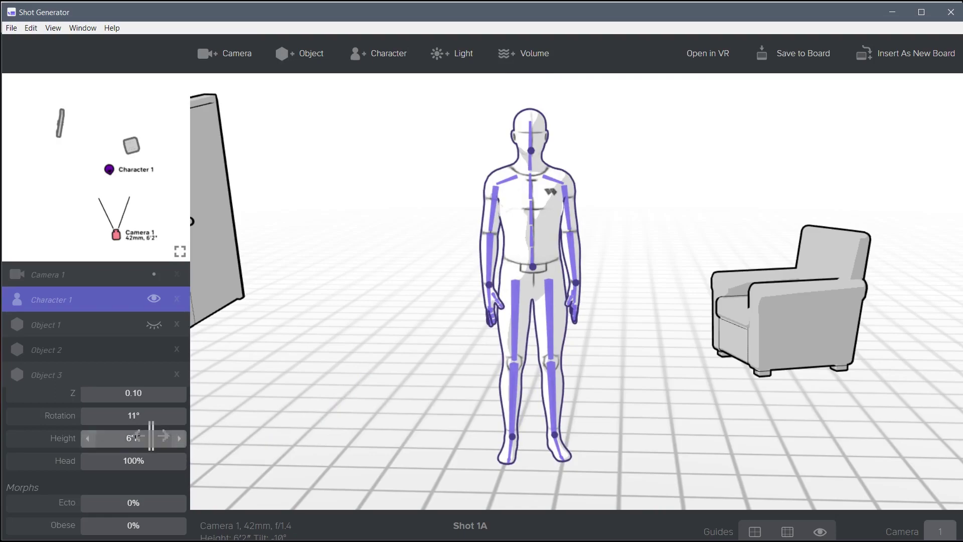
pyautogui.moveTo(133, 439)
pyautogui.mouseDown()
pyautogui.moveTo(150, 439)
pyautogui.moveTo(120, 438)
pyautogui.mouseUp()
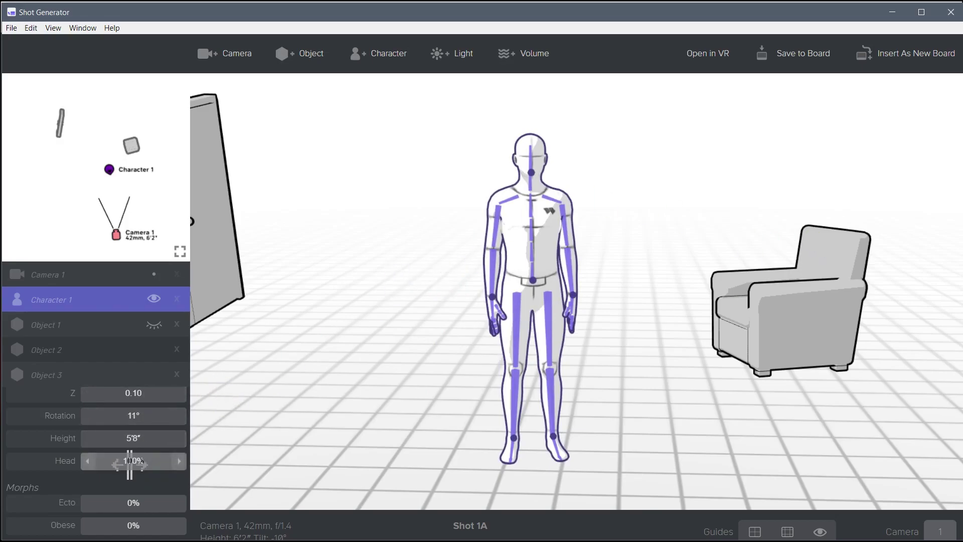
pyautogui.moveTo(133, 461); pyautogui.dragTo(111, 462)
# Step: Set the Morphs to about 54% Ecto, 13% Obese and 100% Meso
pyautogui.scroll(-2, 87, 444)
pyautogui.scroll(2, 63, 439)
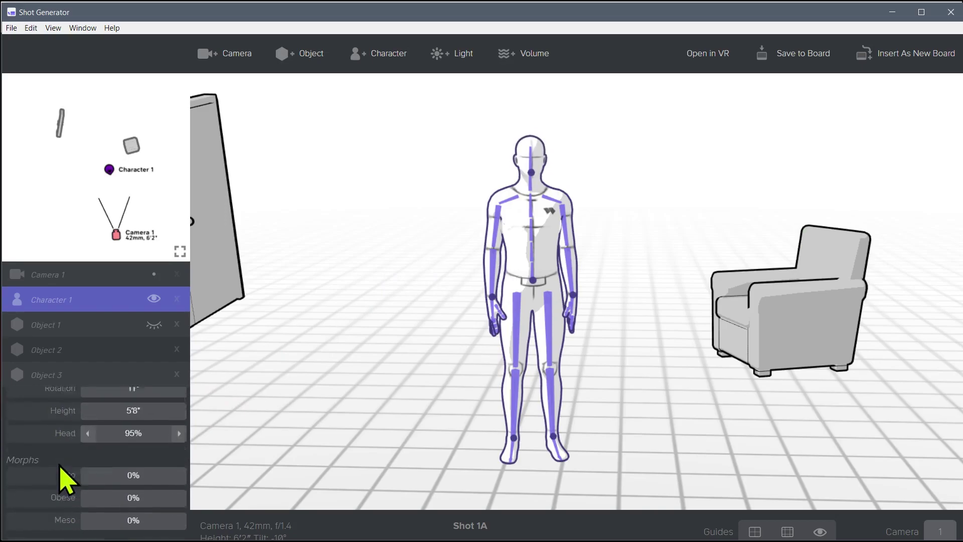
pyautogui.scroll(-2, 65, 472)
pyautogui.moveTo(125, 422); pyautogui.dragTo(146, 422)
pyautogui.moveTo(125, 444); pyautogui.dragTo(150, 443)
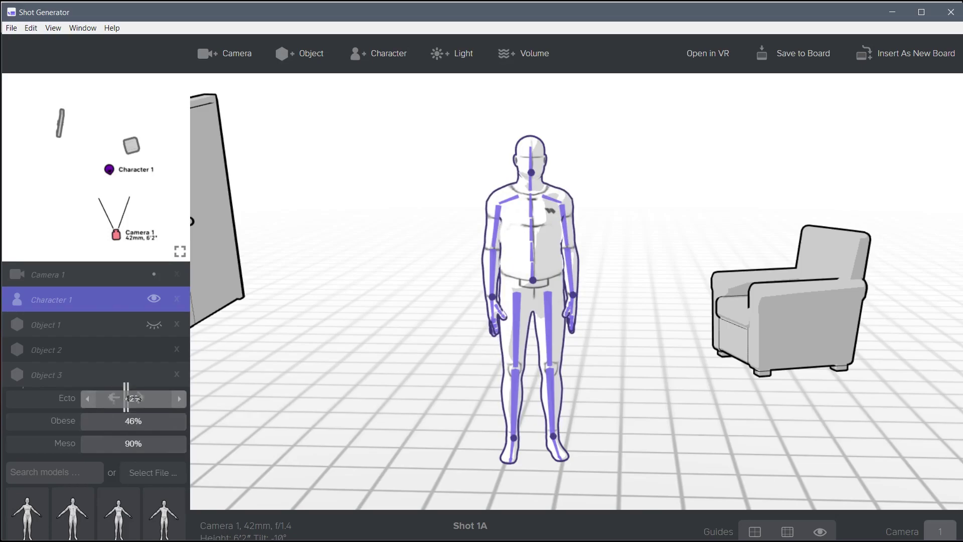
pyautogui.moveTo(126, 398); pyautogui.dragTo(150, 401)
pyautogui.moveTo(126, 443); pyautogui.dragTo(125, 398)
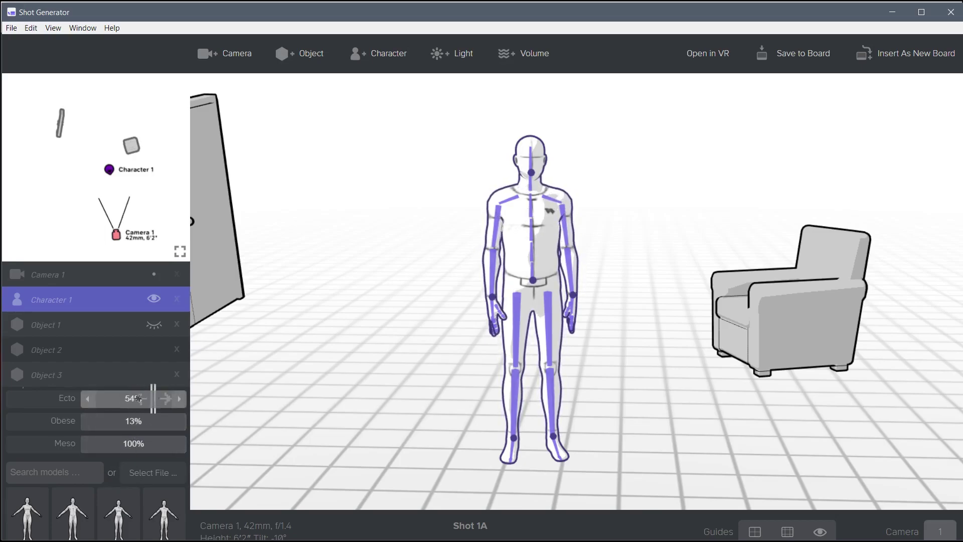
pyautogui.scroll(-3, 113, 441)
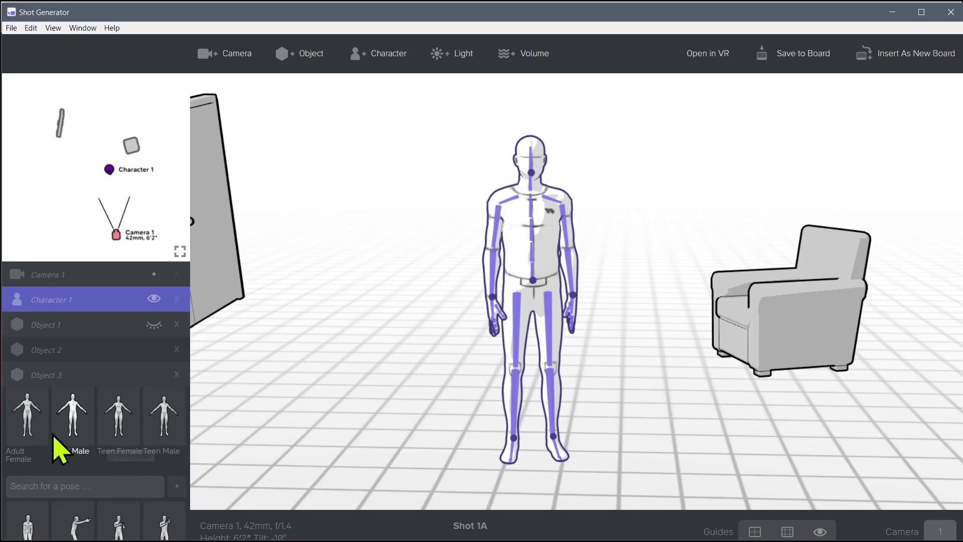
# Step: Try the Adult Female, Teen Female and Teen Male models, then return to Adult Male
pyautogui.click(24, 419)
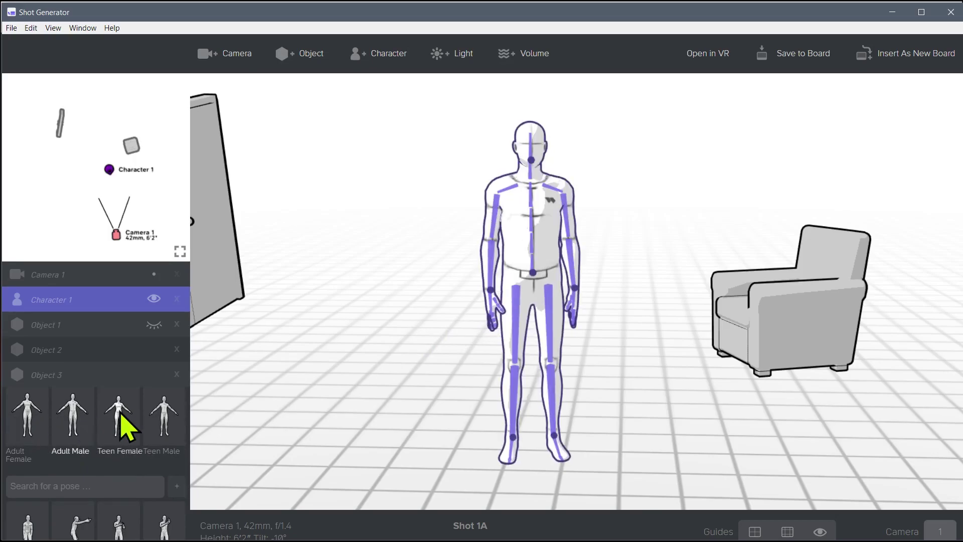
pyautogui.click(121, 423)
pyautogui.click(164, 419)
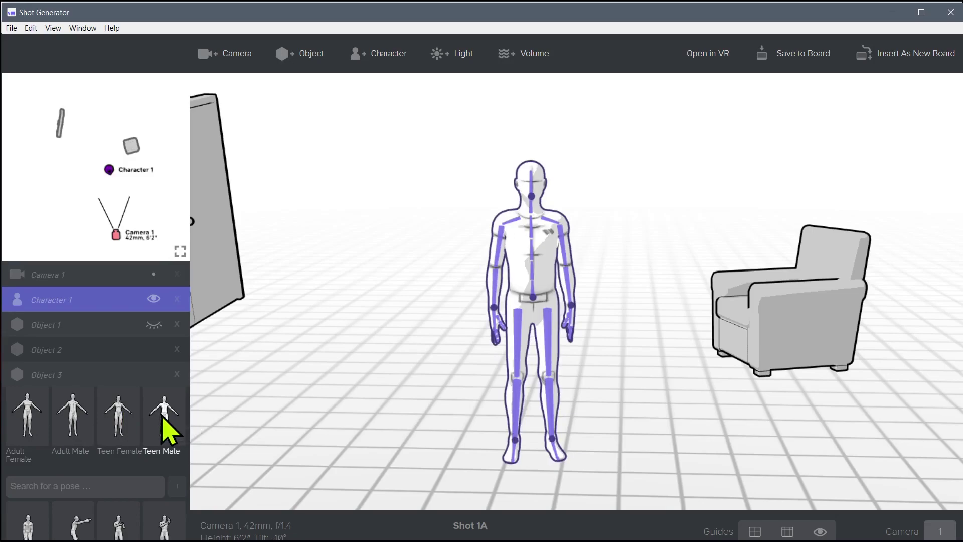
pyautogui.click(76, 435)
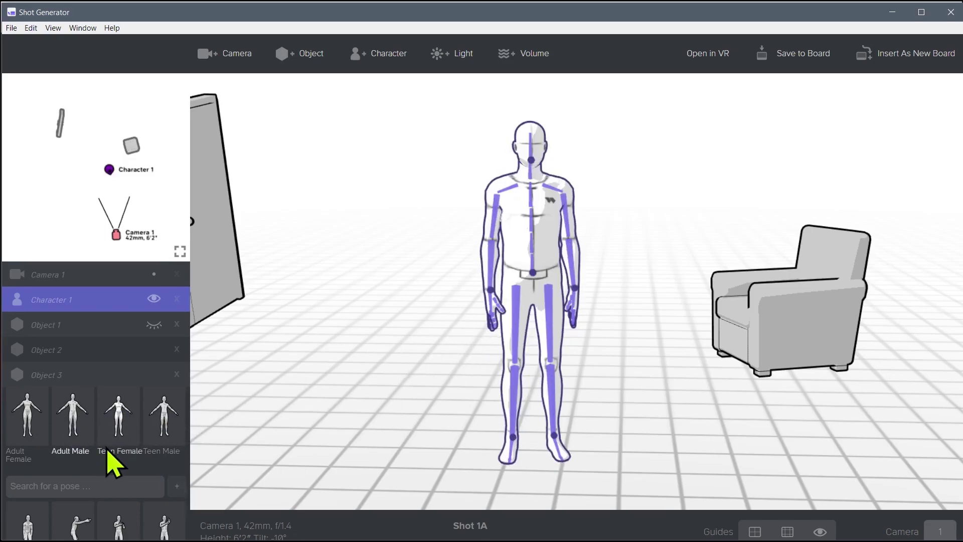
# Step: Preview several preset poses such as About to sit and Aim a shotgun, ending on relaxed standing
pyautogui.scroll(-2, 39, 438)
pyautogui.click(29, 432)
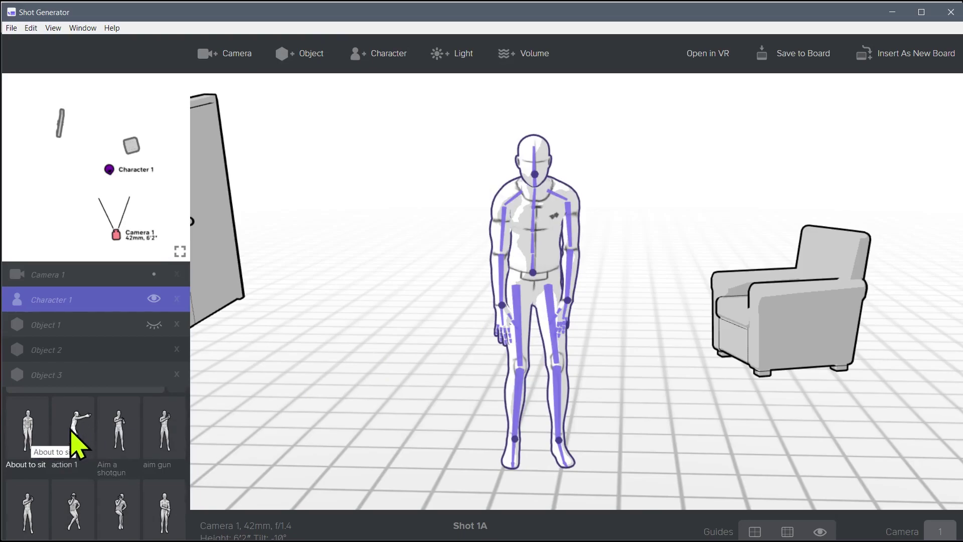
pyautogui.click(73, 434)
pyautogui.click(120, 435)
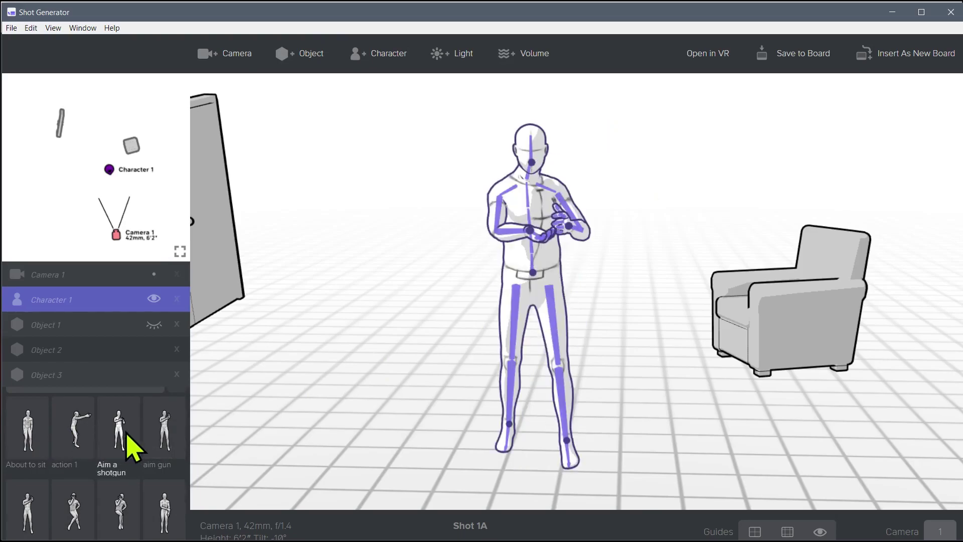
pyautogui.click(167, 437)
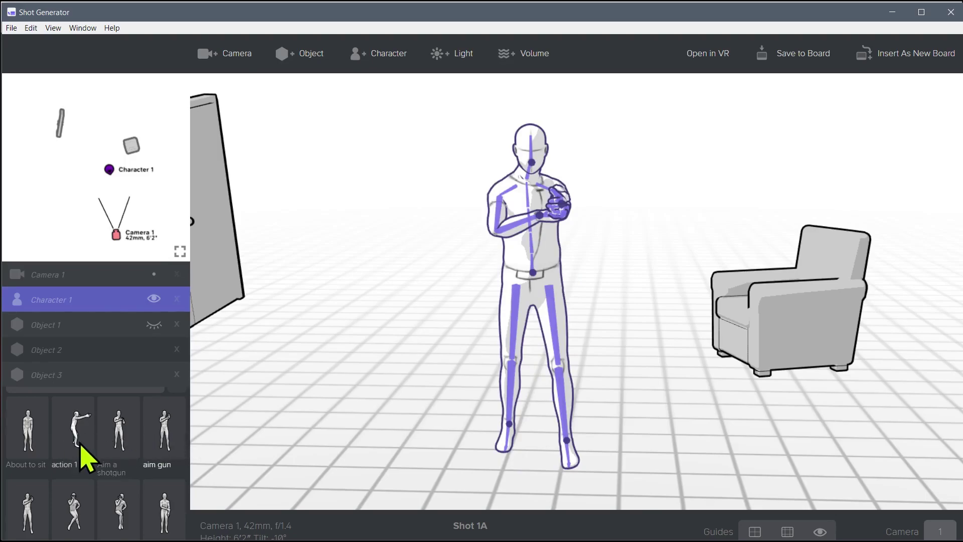
pyautogui.click(82, 501)
pyautogui.click(118, 509)
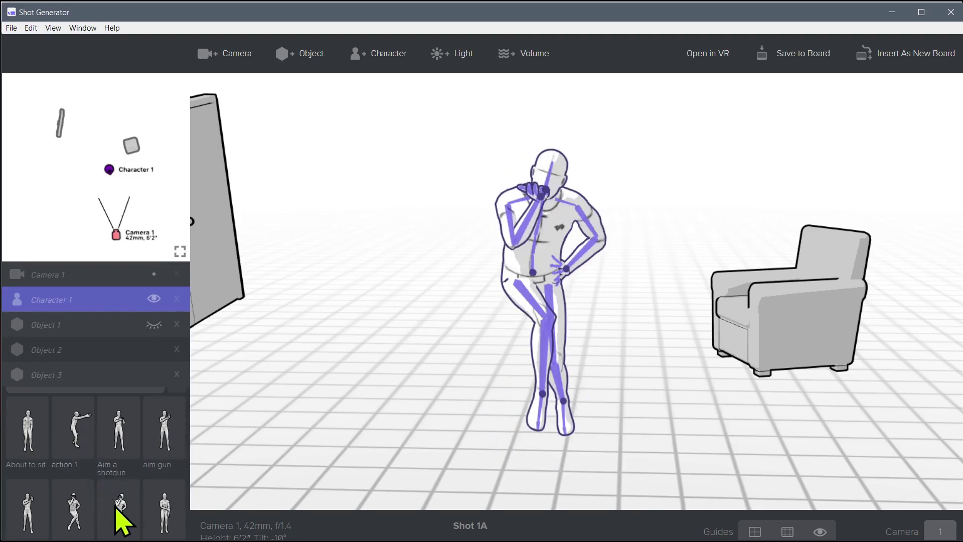
pyautogui.click(29, 432)
pyautogui.scroll(3, 60, 442)
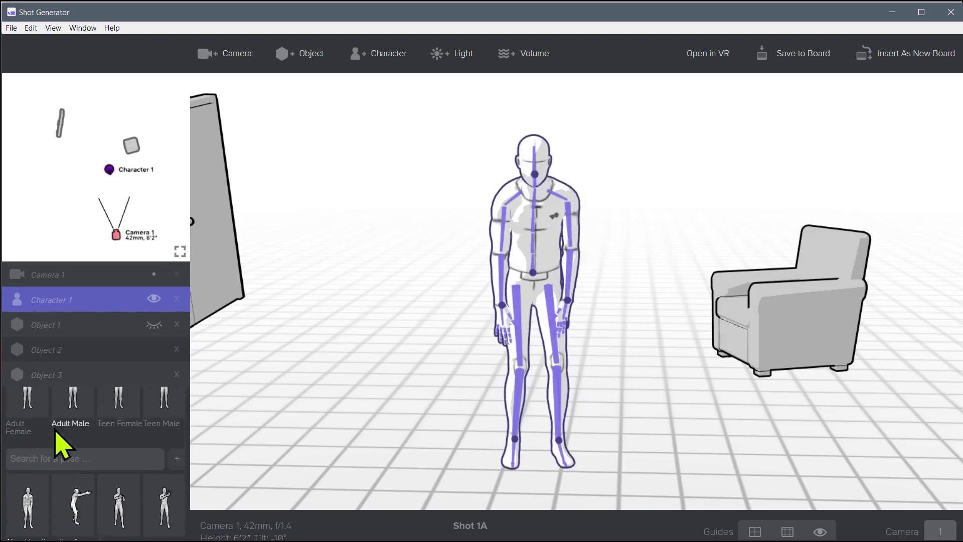
pyautogui.scroll(-5, 79, 504)
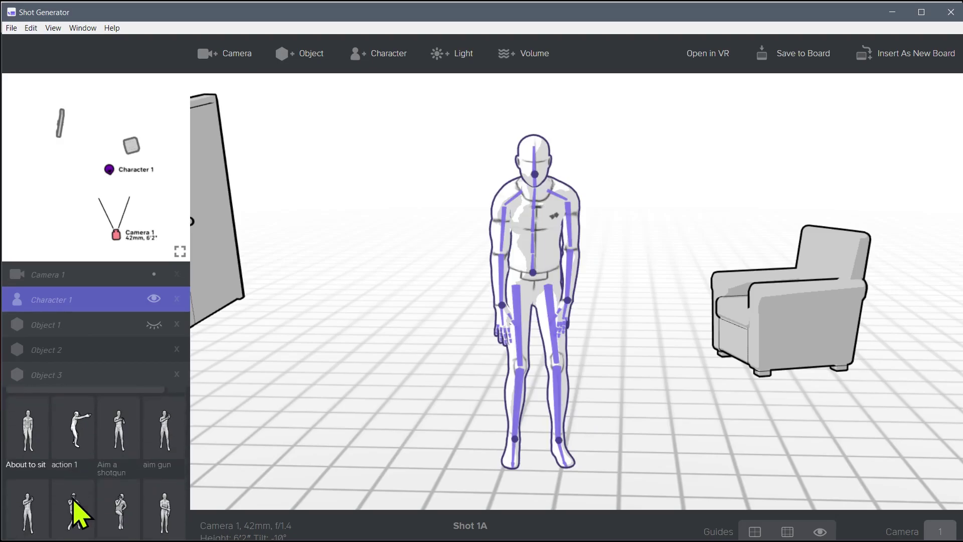
pyautogui.click(72, 421)
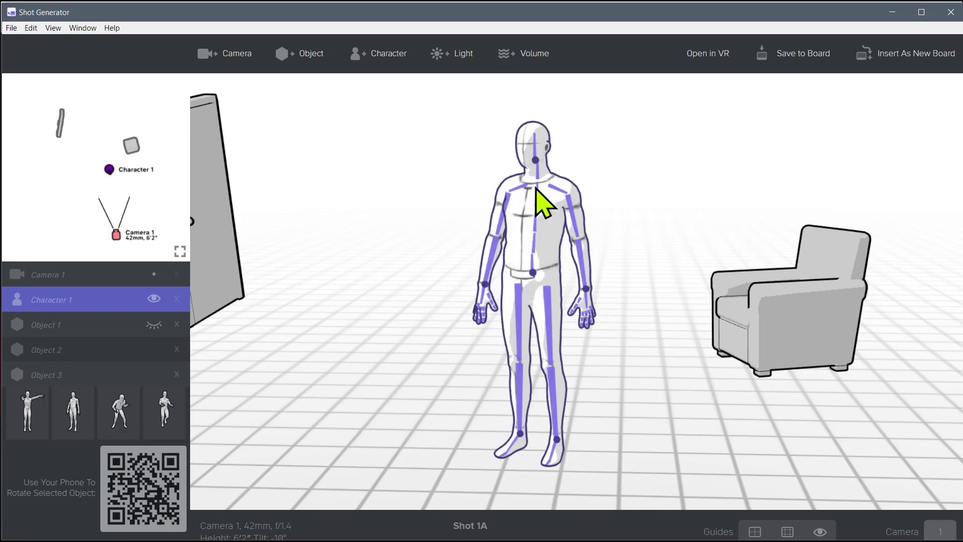
# Step: Spread Character 1's legs with the foot controls, shifting him across the floor
pyautogui.moveTo(537, 160); pyautogui.dragTo(467, 188)
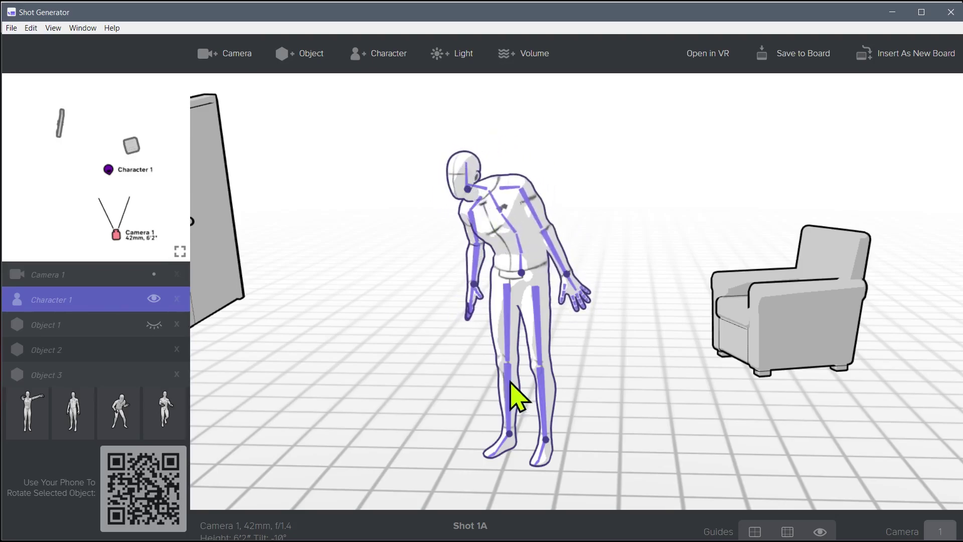
pyautogui.moveTo(546, 439); pyautogui.dragTo(573, 433)
pyautogui.moveTo(508, 433); pyautogui.dragTo(500, 413)
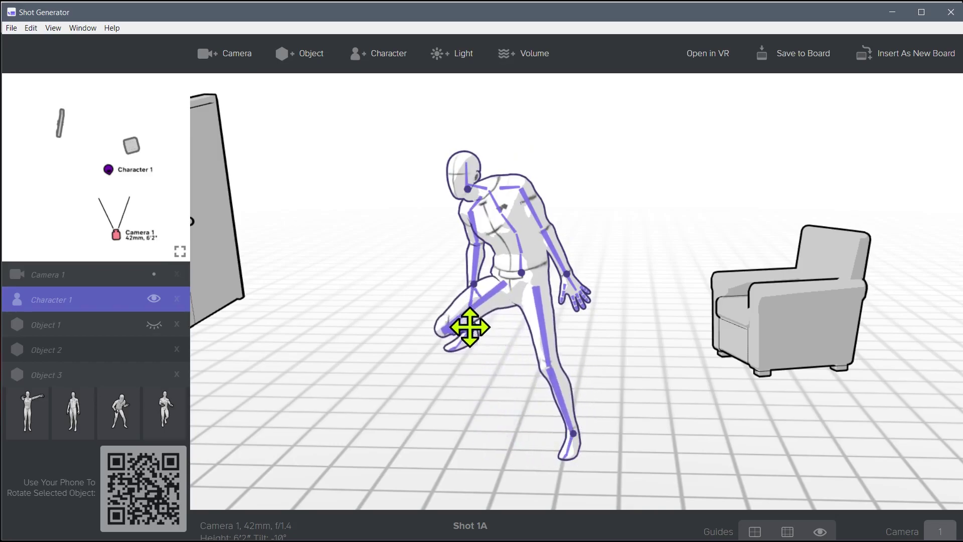
pyautogui.moveTo(470, 327); pyautogui.dragTo(490, 421)
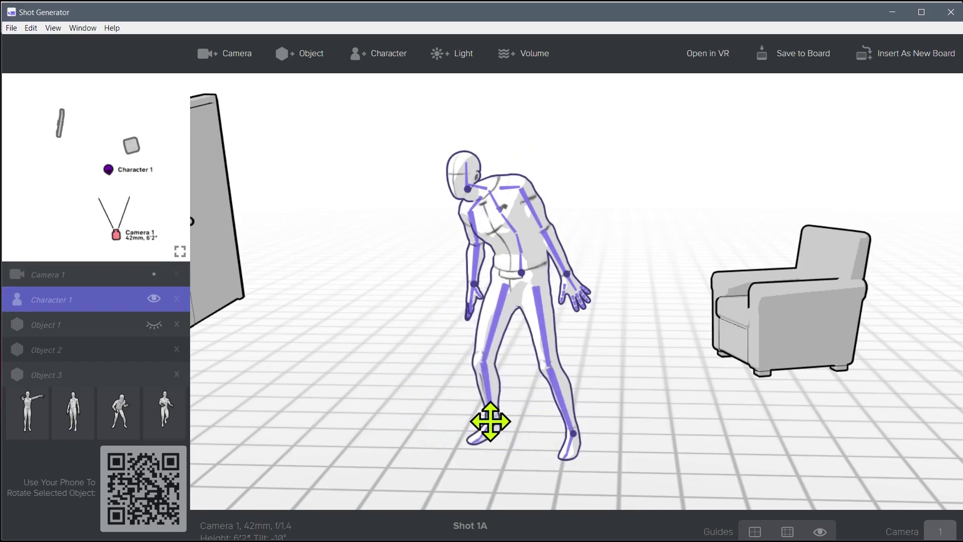
pyautogui.moveTo(566, 269); pyautogui.dragTo(592, 207)
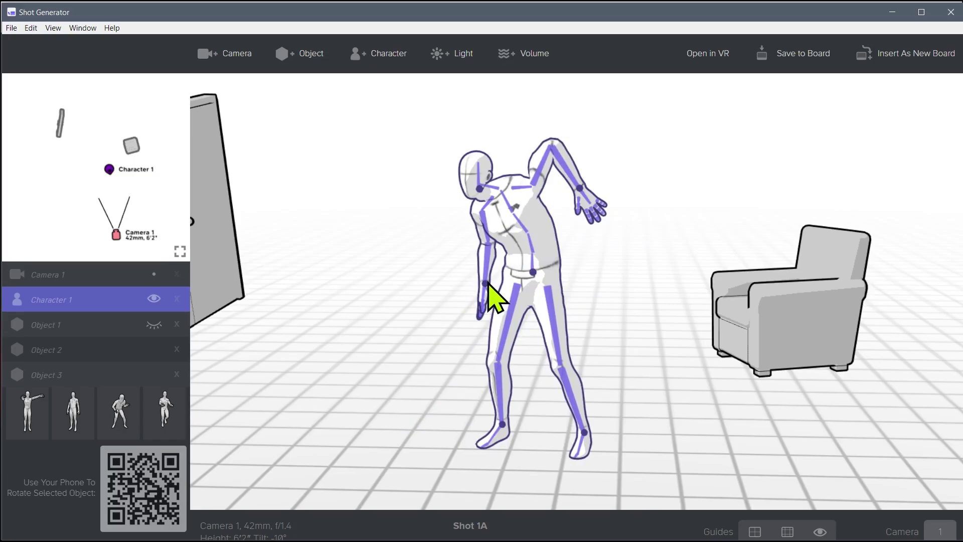
# Step: Swing the right arm up and outward
pyautogui.moveTo(488, 285); pyautogui.dragTo(405, 312)
pyautogui.scroll(3, 487, 368)
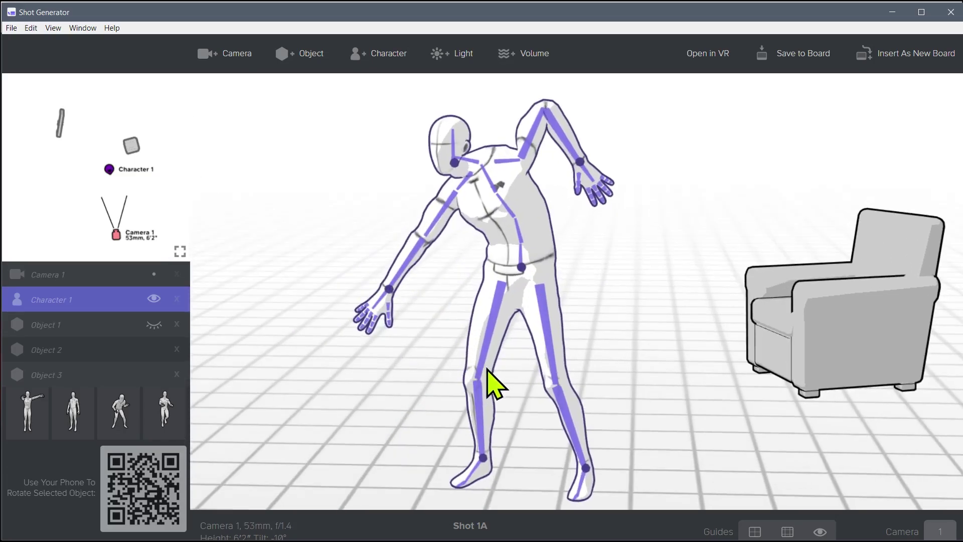
pyautogui.scroll(5, 487, 370)
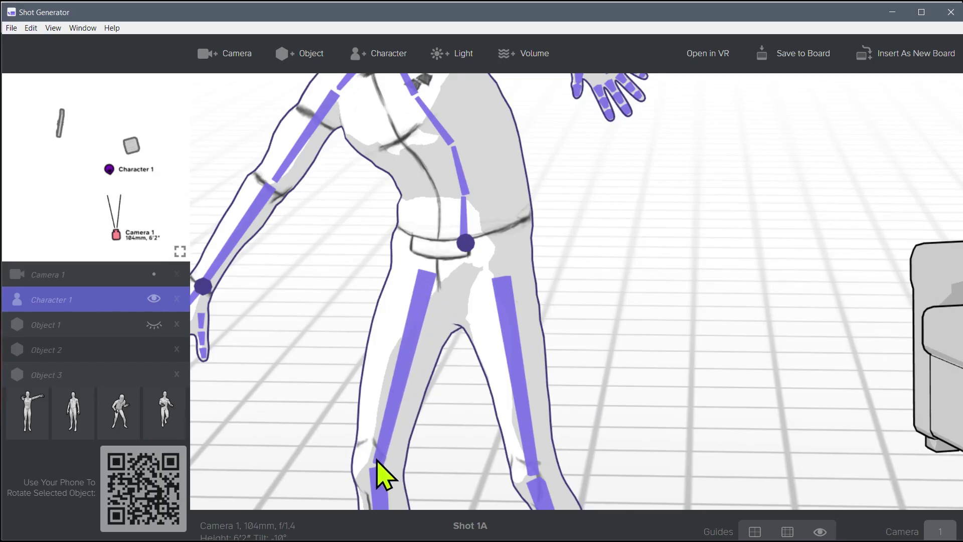
pyautogui.scroll(-3, 384, 474)
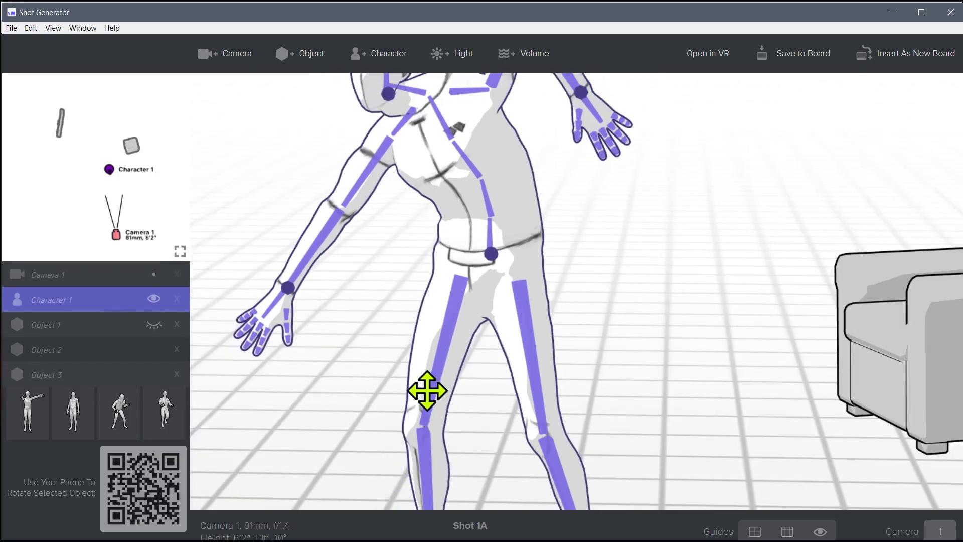
# Step: Select the RightUpLeg bone and rotate the right thigh outward
pyautogui.click(444, 383)
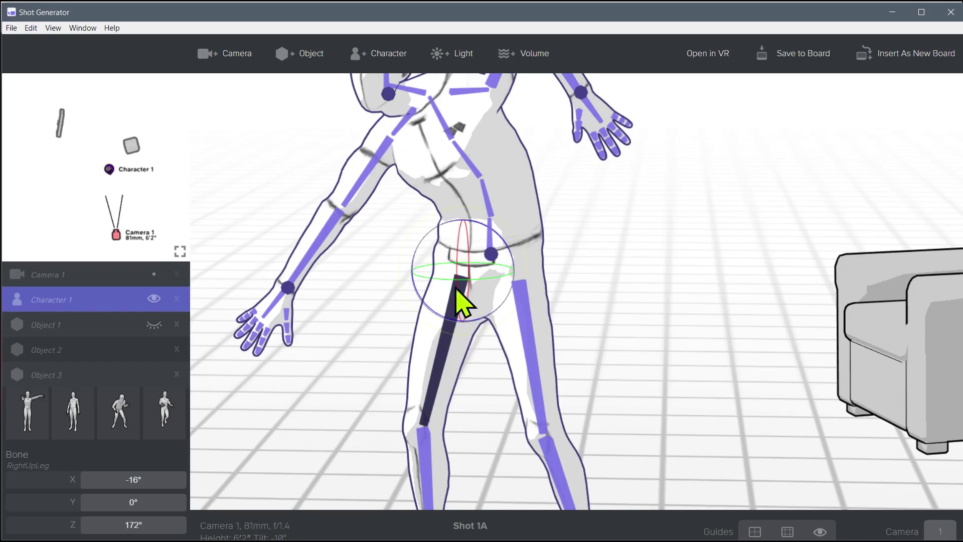
pyautogui.moveTo(444, 389)
pyautogui.mouseDown()
pyautogui.moveTo(426, 365)
pyautogui.moveTo(461, 339)
pyautogui.moveTo(552, 352)
pyautogui.moveTo(436, 323)
pyautogui.moveTo(428, 355)
pyautogui.moveTo(473, 383)
pyautogui.moveTo(516, 372)
pyautogui.moveTo(458, 376)
pyautogui.moveTo(469, 384)
pyautogui.mouseUp()
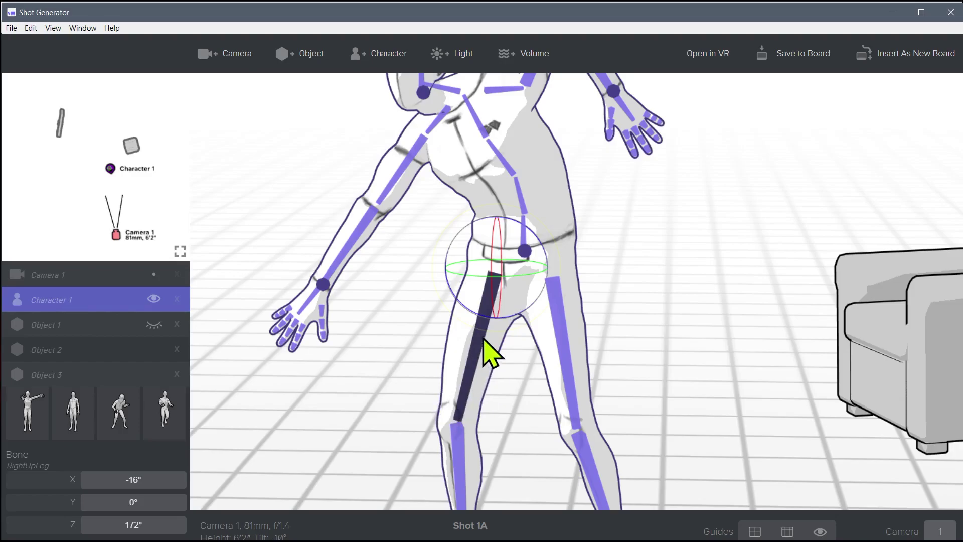
pyautogui.moveTo(478, 274); pyautogui.dragTo(507, 347)
pyautogui.scroll(-5, 506, 346)
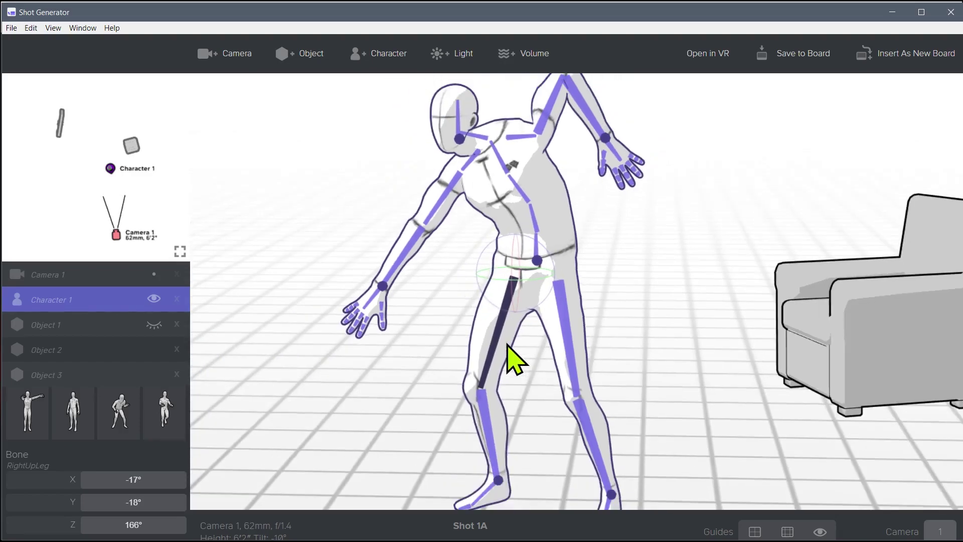
pyautogui.moveTo(507, 274)
pyautogui.mouseDown()
pyautogui.moveTo(490, 279)
pyautogui.moveTo(572, 282)
pyautogui.moveTo(438, 299)
pyautogui.moveTo(565, 291)
pyautogui.moveTo(560, 304)
pyautogui.moveTo(426, 314)
pyautogui.moveTo(551, 301)
pyautogui.moveTo(604, 275)
pyautogui.moveTo(478, 323)
pyautogui.moveTo(563, 295)
pyautogui.moveTo(557, 308)
pyautogui.moveTo(529, 282)
pyautogui.moveTo(529, 233)
pyautogui.moveTo(510, 322)
pyautogui.moveTo(545, 224)
pyautogui.moveTo(497, 351)
pyautogui.moveTo(532, 263)
pyautogui.moveTo(524, 281)
pyautogui.mouseUp()
# Step: Select an arm bone and rotate it to swing the hand
pyautogui.scroll(-10, 112, 419)
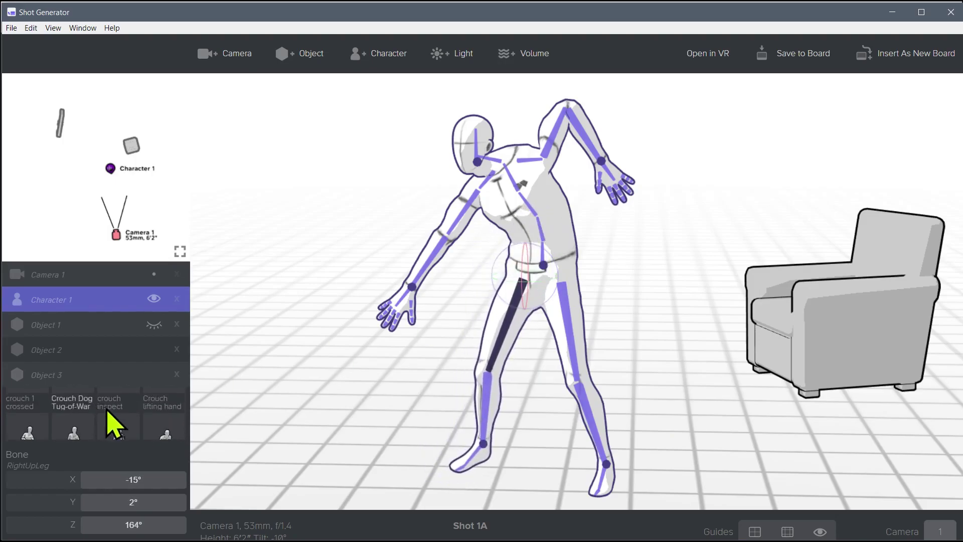
pyautogui.scroll(-10, 119, 426)
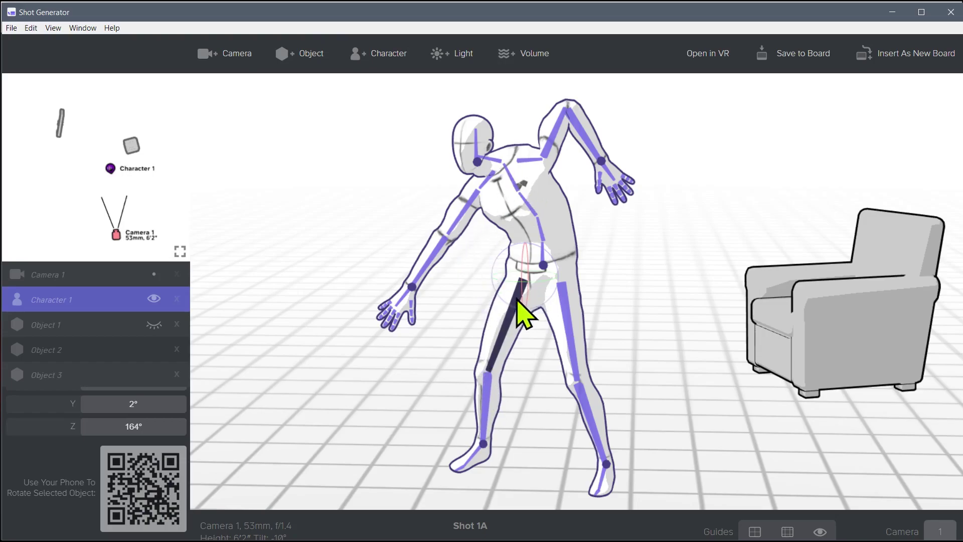
pyautogui.click(433, 262)
pyautogui.moveTo(456, 243); pyautogui.dragTo(452, 211)
# Step: Tilt the head, reshape the upper body and bring the right arm across the chest
pyautogui.click(478, 150)
pyautogui.click(477, 150)
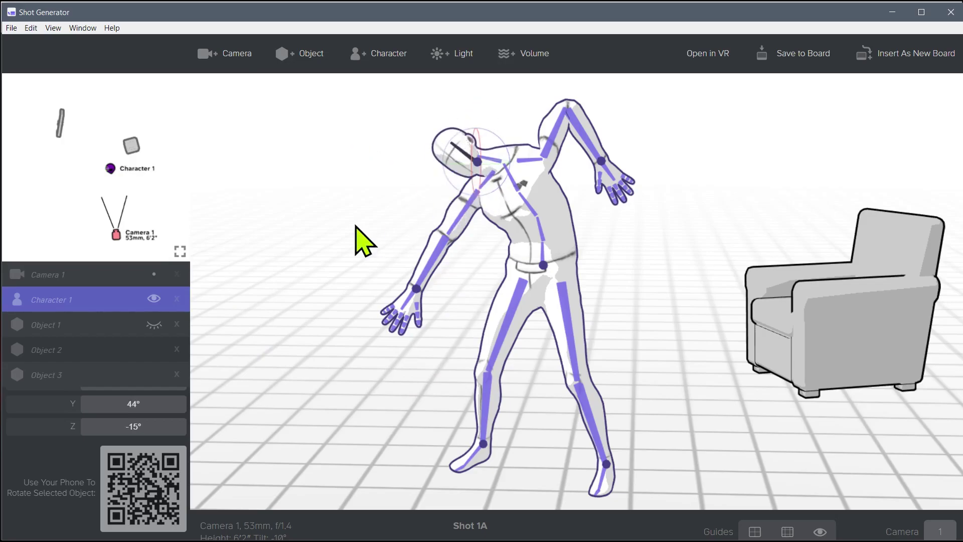
pyautogui.click(369, 235)
pyautogui.click(481, 171)
pyautogui.moveTo(476, 161); pyautogui.dragTo(488, 142)
pyautogui.moveTo(597, 159); pyautogui.dragTo(630, 198)
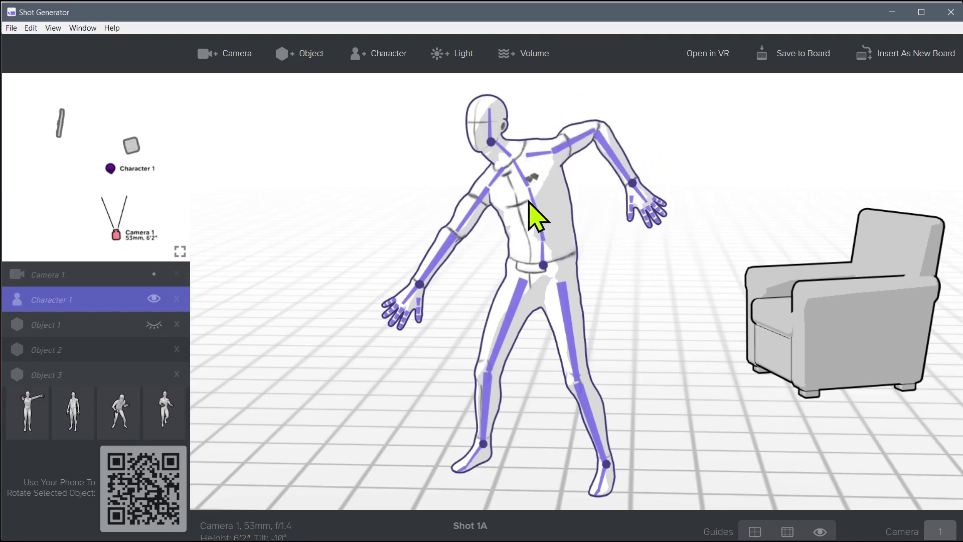
# Step: Rotate the chest bone slightly and turn the hips to swing the body
pyautogui.click(534, 202)
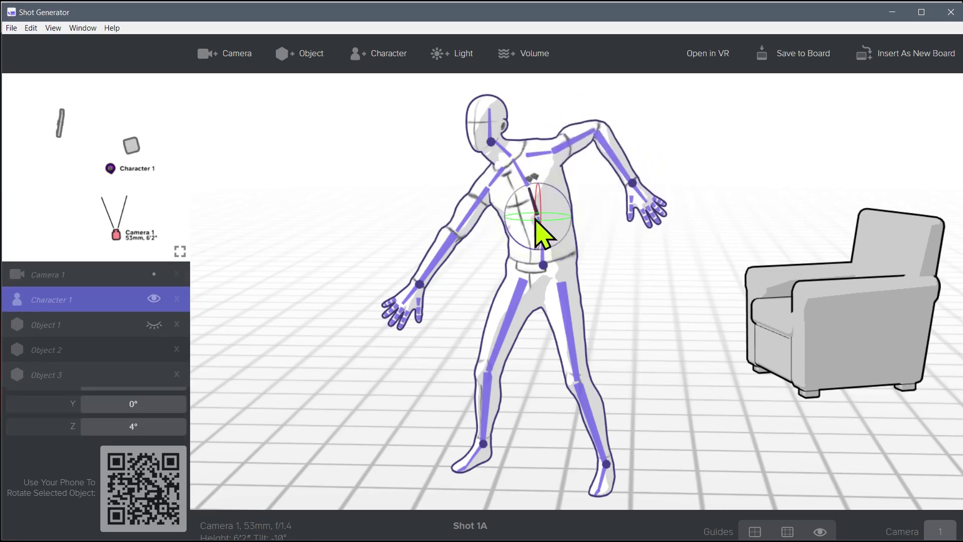
pyautogui.moveTo(536, 220); pyautogui.dragTo(585, 212)
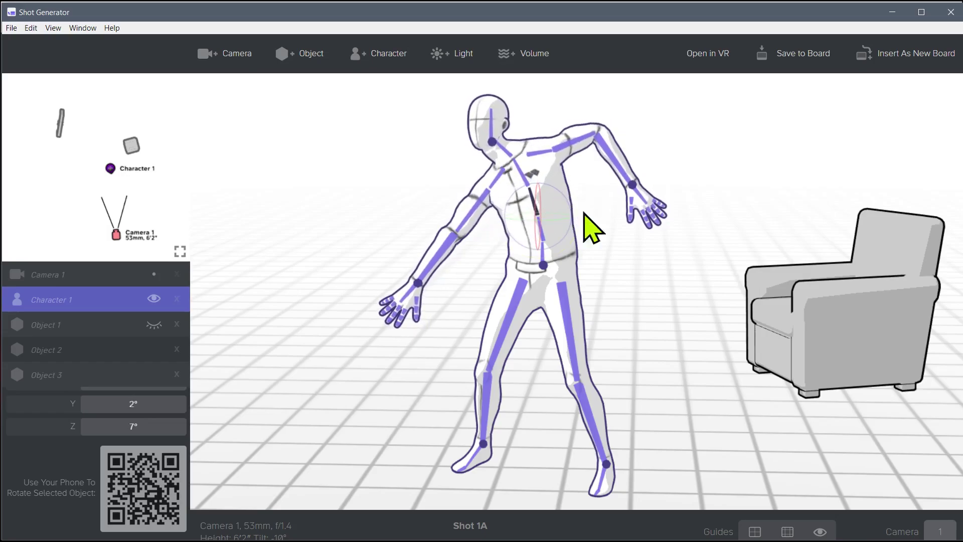
pyautogui.click(581, 258)
pyautogui.click(548, 255)
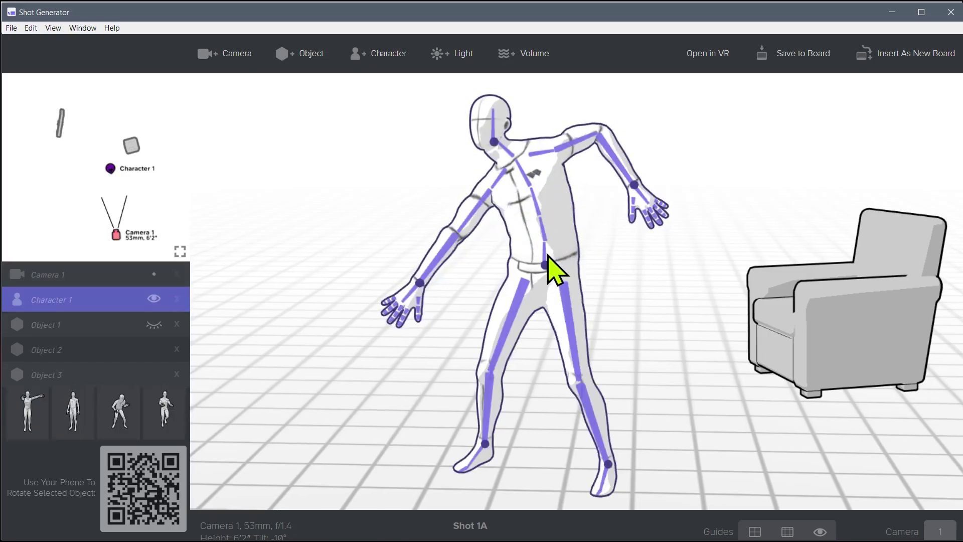
pyautogui.click(544, 256)
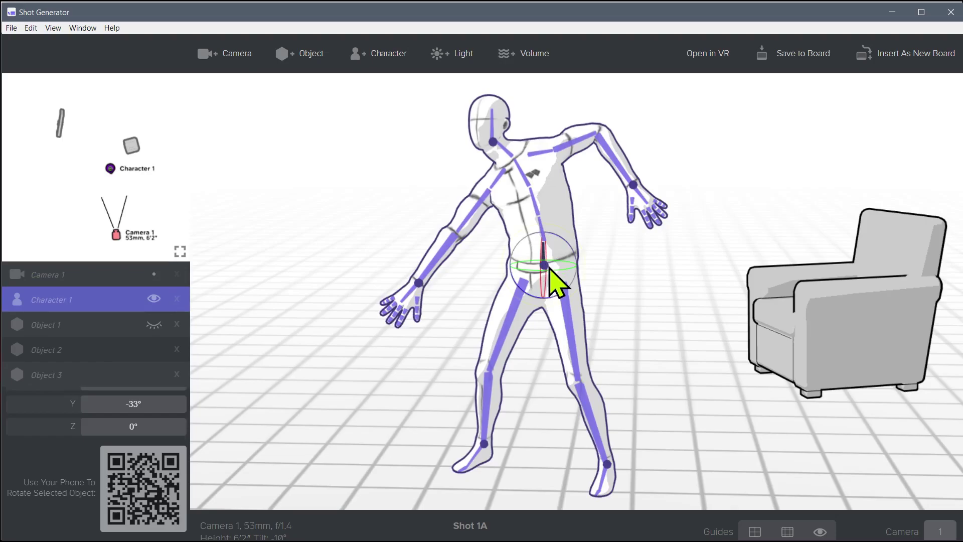
pyautogui.moveTo(552, 270); pyautogui.dragTo(543, 232)
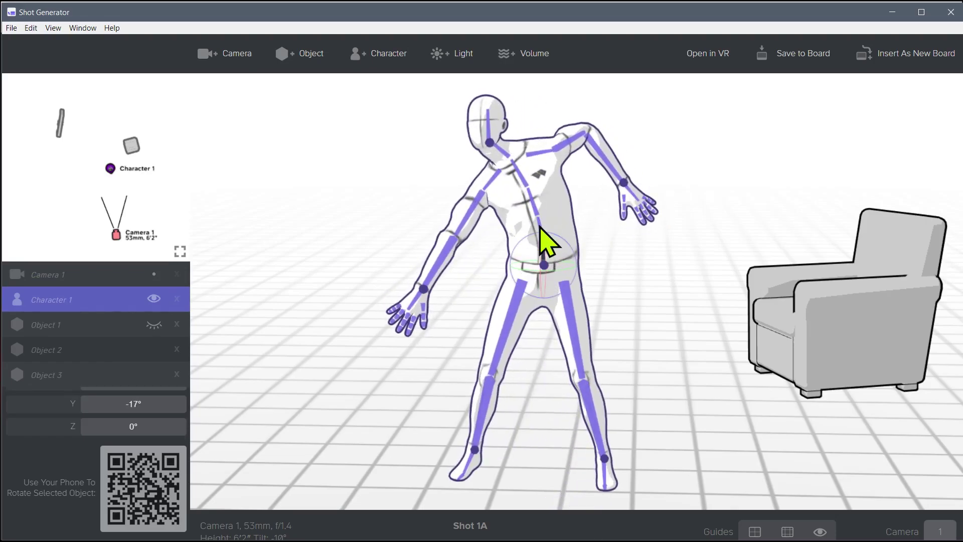
pyautogui.scroll(6, 540, 224)
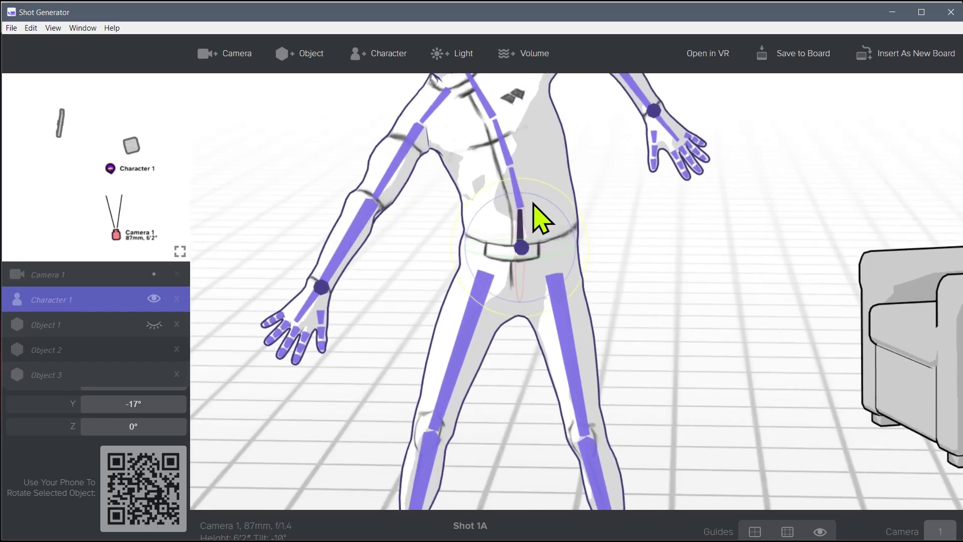
# Step: Twist the torso at the spine bone to Y -15°, Z 13°
pyautogui.click(512, 173)
pyautogui.moveTo(528, 220)
pyautogui.mouseDown()
pyautogui.moveTo(482, 217)
pyautogui.moveTo(537, 219)
pyautogui.mouseUp()
pyautogui.scroll(-4, 537, 220)
pyautogui.scroll(-2, 537, 236)
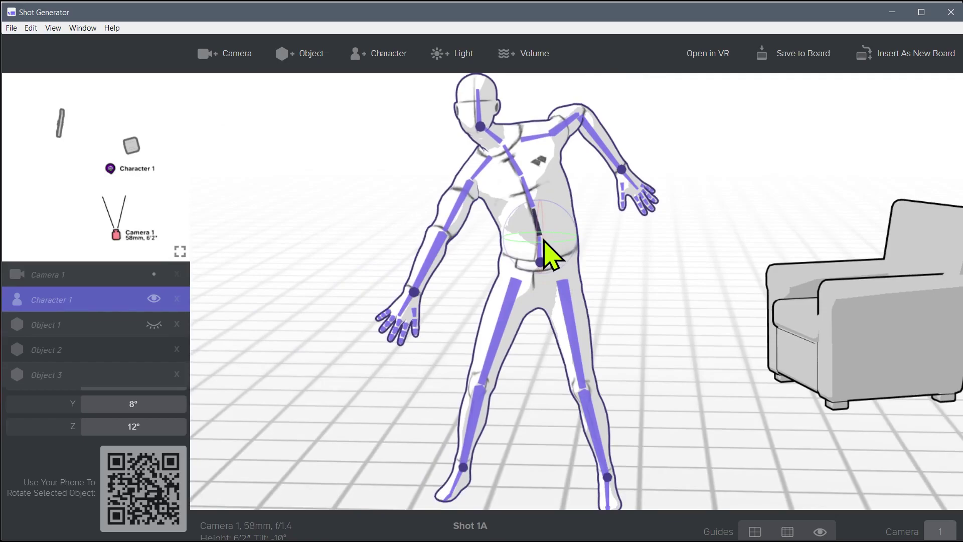
pyautogui.moveTo(549, 252); pyautogui.dragTo(517, 263)
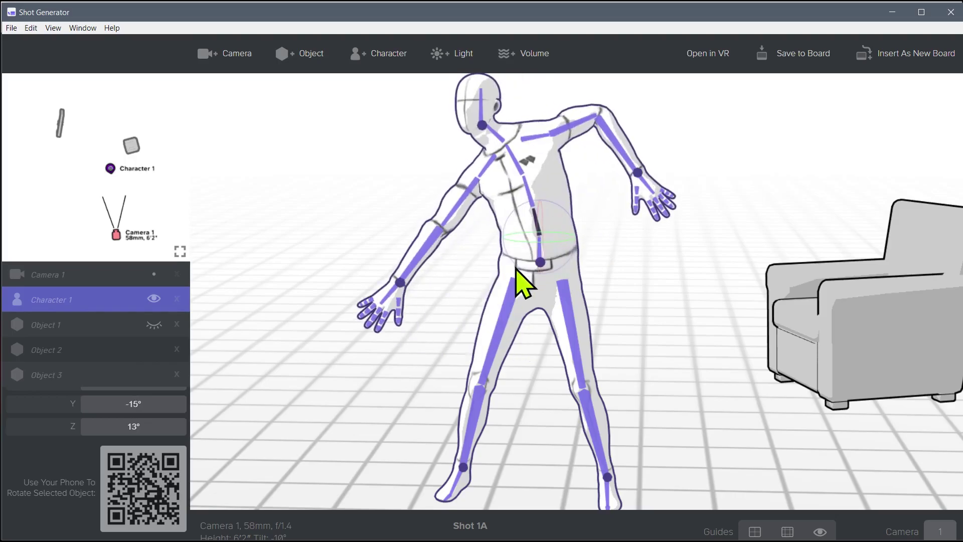
# Step: Rotate the left shin, raise the left arm overhead and adjust the torso
pyautogui.click(474, 417)
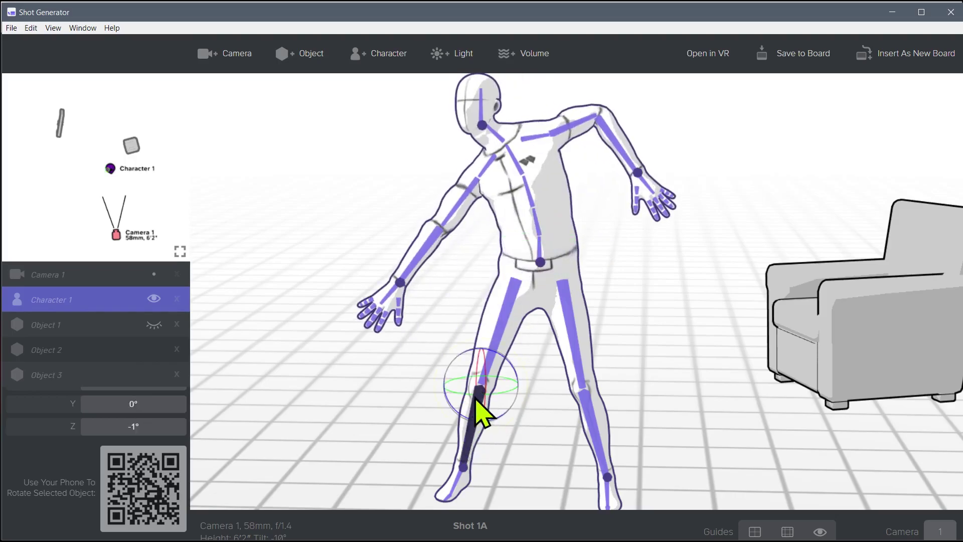
pyautogui.moveTo(495, 418); pyautogui.dragTo(476, 420)
pyautogui.click(441, 382)
pyautogui.click(409, 290)
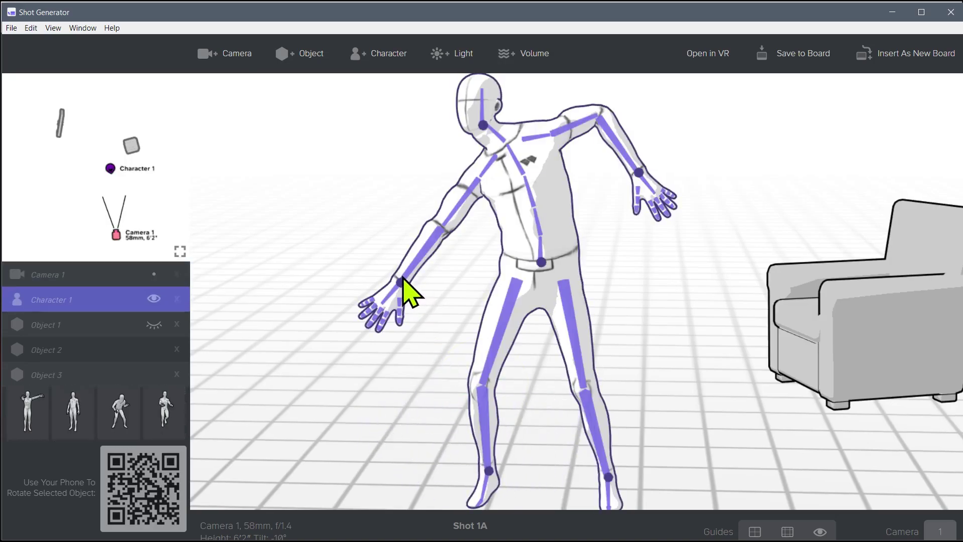
pyautogui.moveTo(399, 281); pyautogui.dragTo(304, 206)
pyautogui.moveTo(492, 122); pyautogui.dragTo(499, 88)
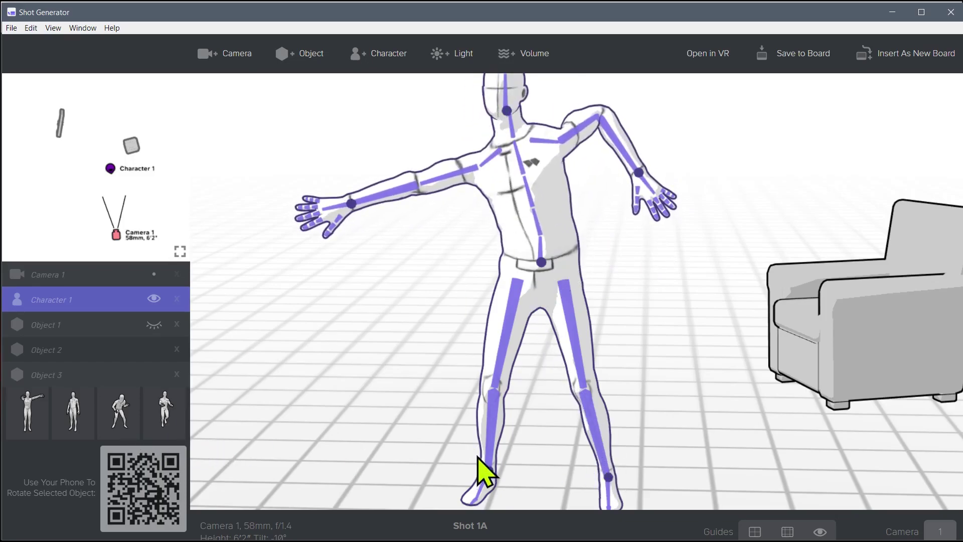
# Step: Swing the left leg wide, lift the right foot onto the chair, and shift the character right
pyautogui.moveTo(487, 473); pyautogui.dragTo(355, 333)
pyautogui.moveTo(609, 477); pyautogui.dragTo(764, 311)
pyautogui.moveTo(640, 183); pyautogui.dragTo(813, 108)
pyautogui.scroll(10, 120, 441)
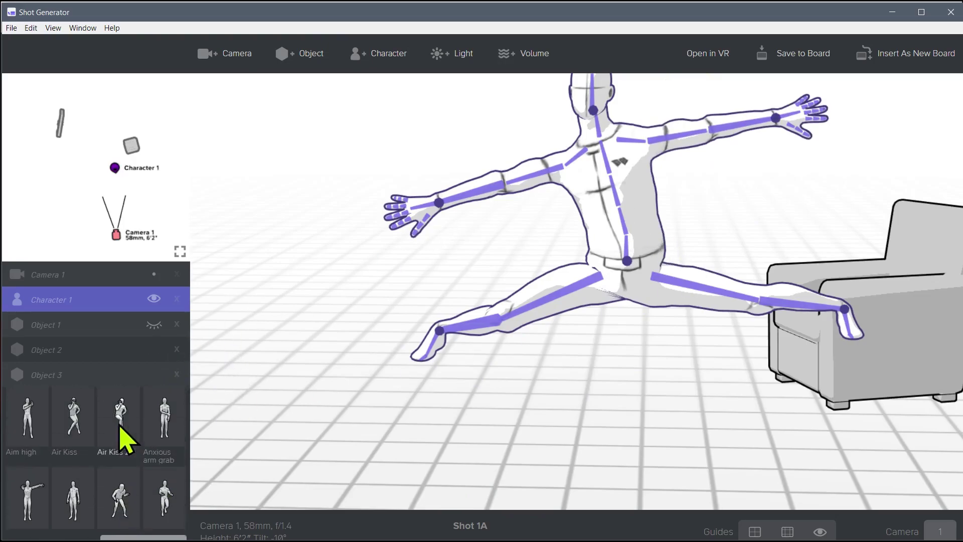
pyautogui.scroll(3, 32, 458)
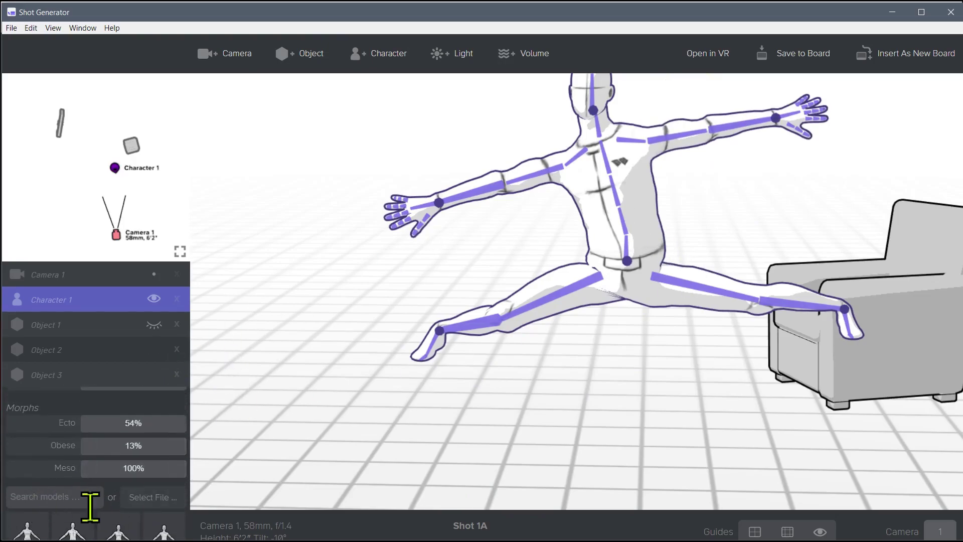
pyautogui.scroll(-4, 66, 500)
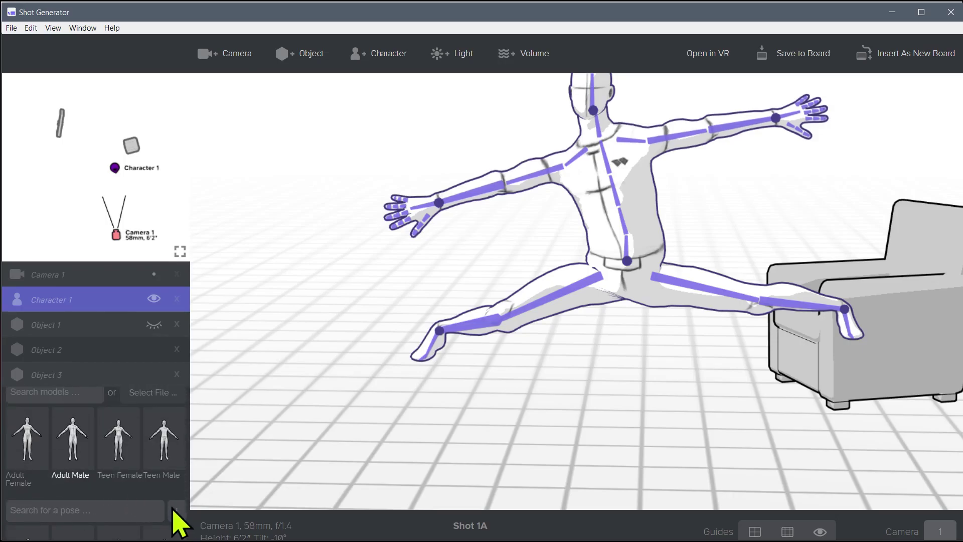
pyautogui.scroll(-2, 148, 517)
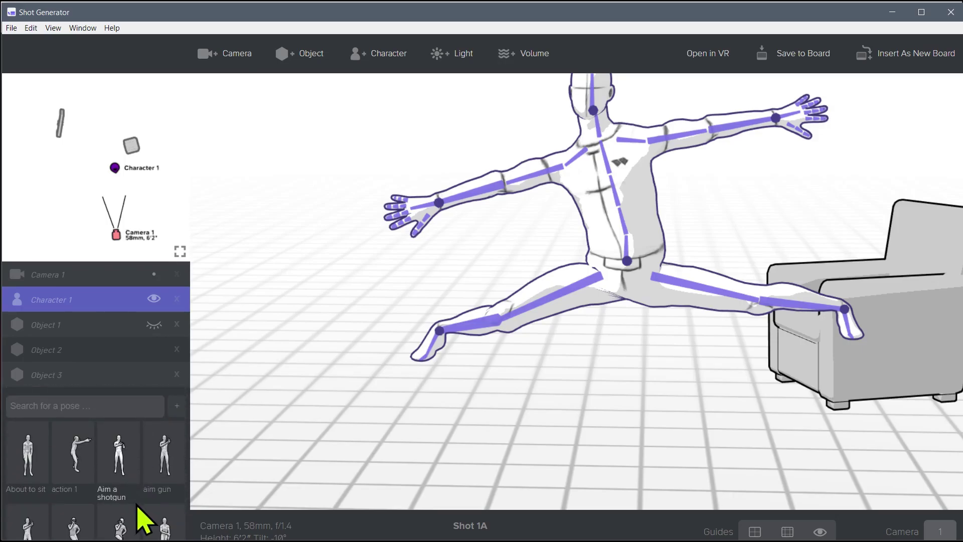
# Step: Save the current pose as preset 'TheSplits' and widen Camera 1 to a 35mm lens
pyautogui.click(177, 407)
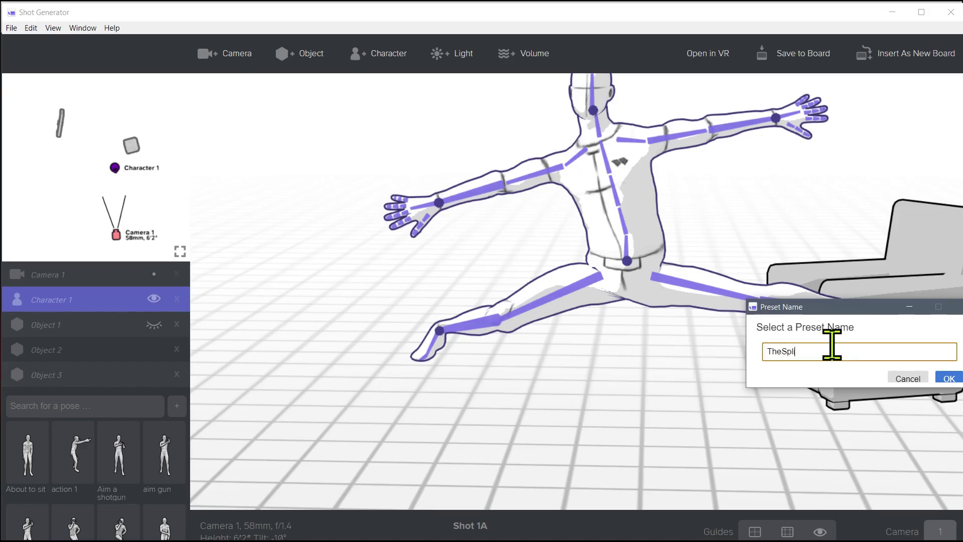
pyautogui.click(950, 378)
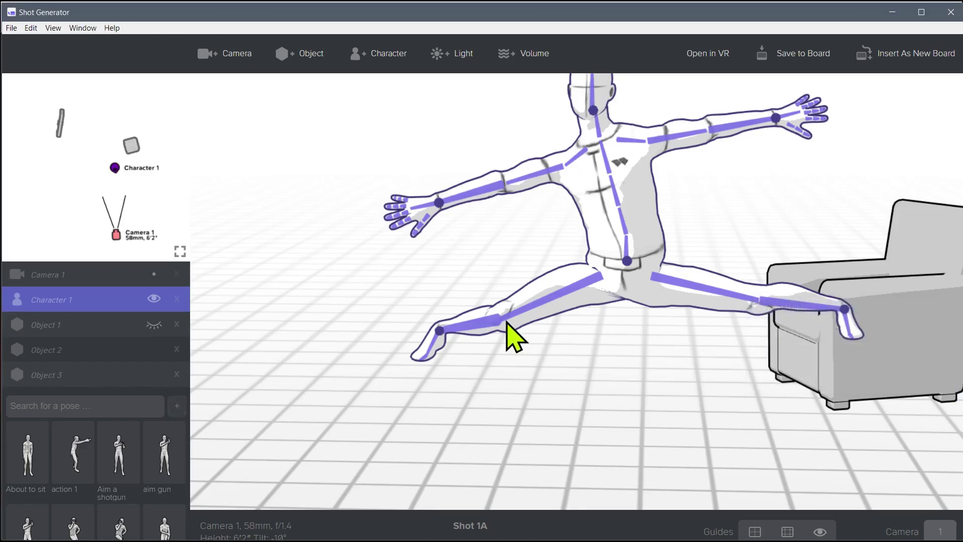
pyautogui.scroll(-8, 91, 452)
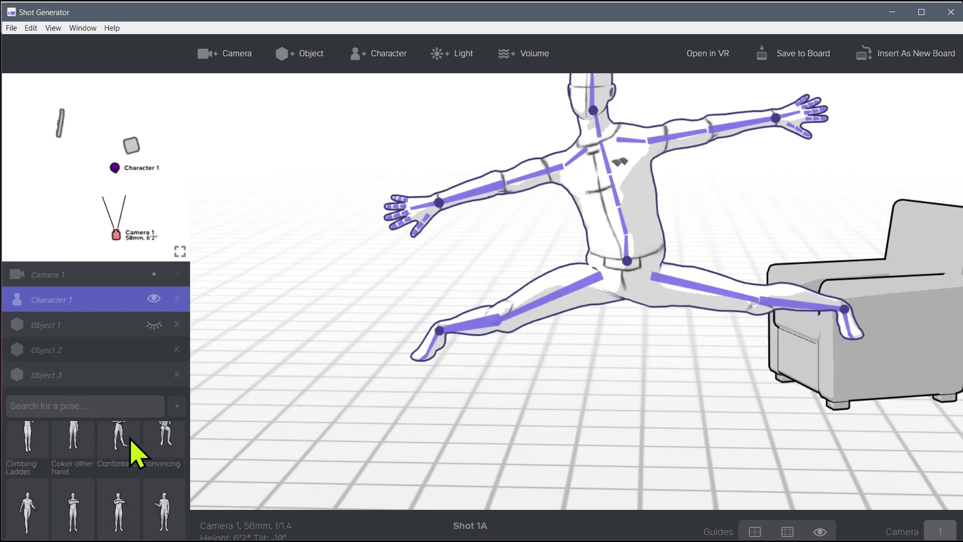
pyautogui.scroll(-10, 121, 464)
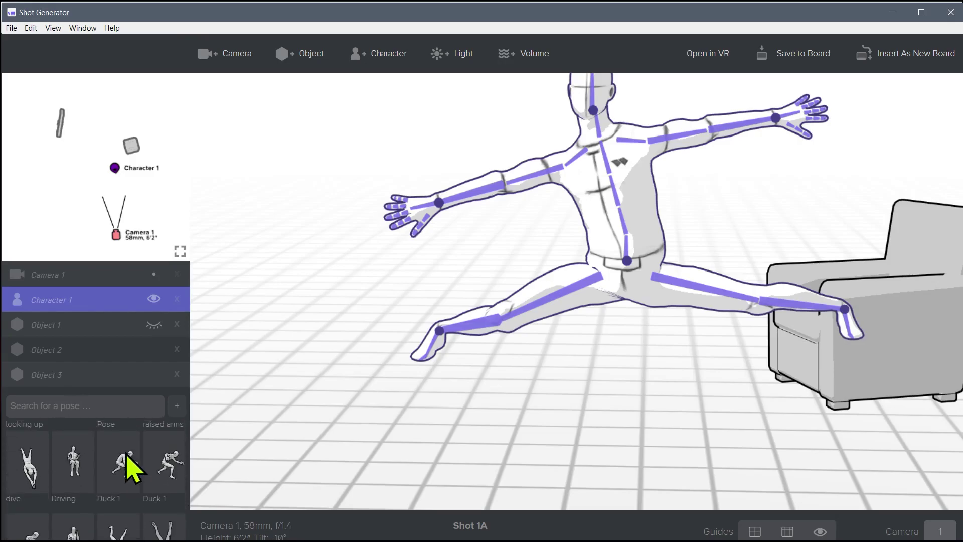
pyautogui.scroll(-6, 108, 484)
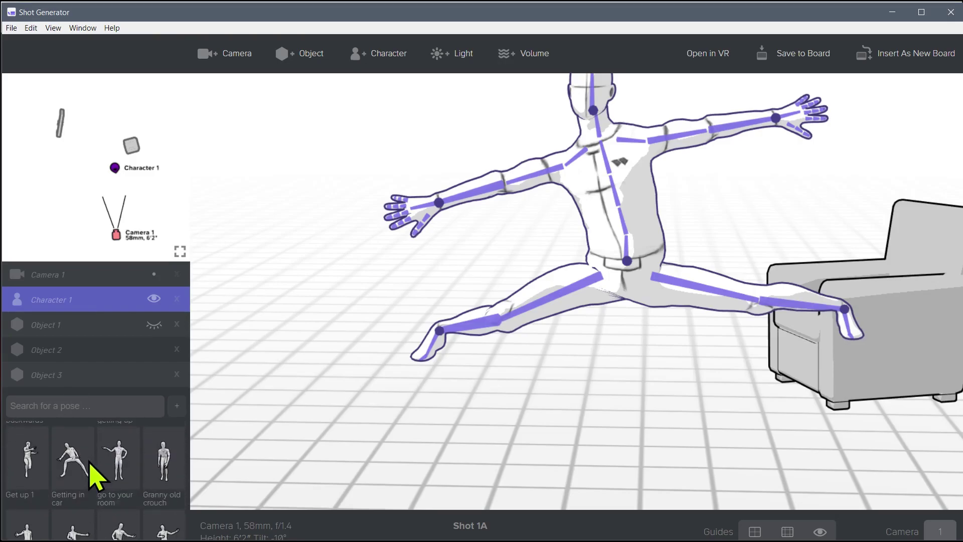
pyautogui.scroll(-10, 106, 479)
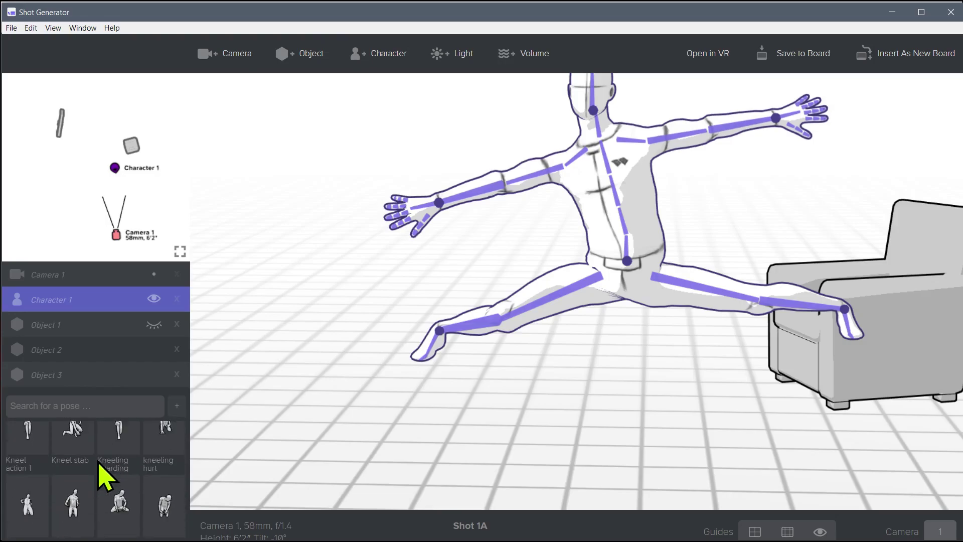
pyautogui.scroll(20, 108, 476)
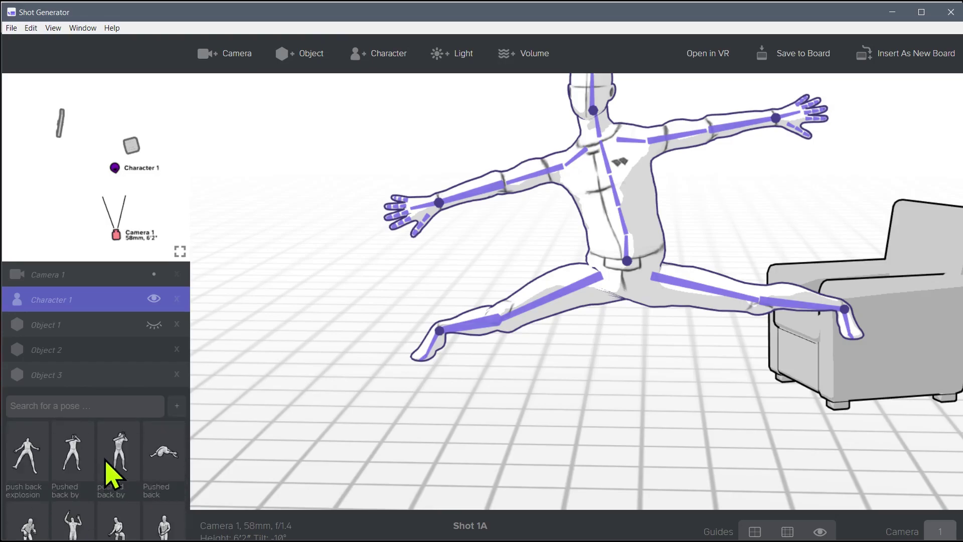
pyautogui.scroll(10, 80, 483)
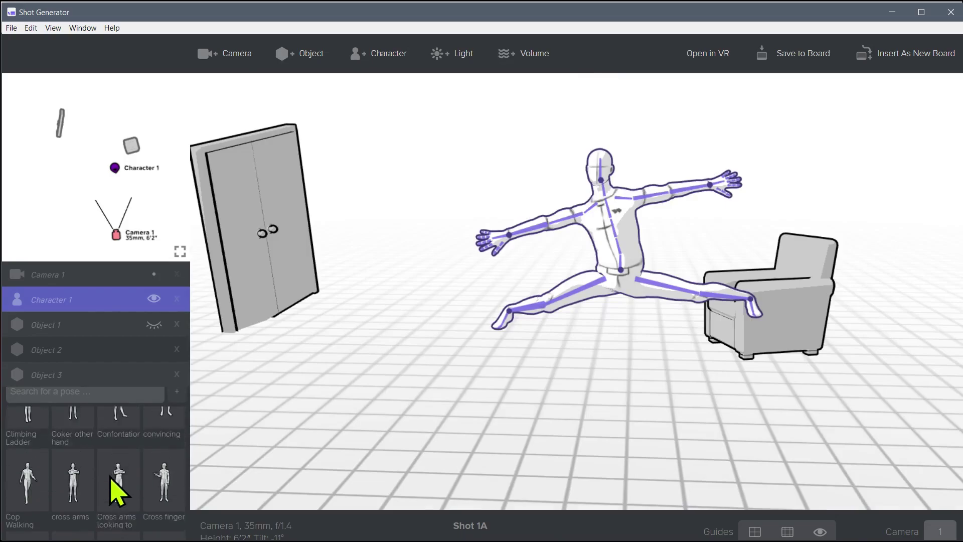
# Step: Search the pose presets for 'spl', try Jump Splits, then reapply the saved TheSplits pose to Character 1
pyautogui.scroll(3, 68, 466)
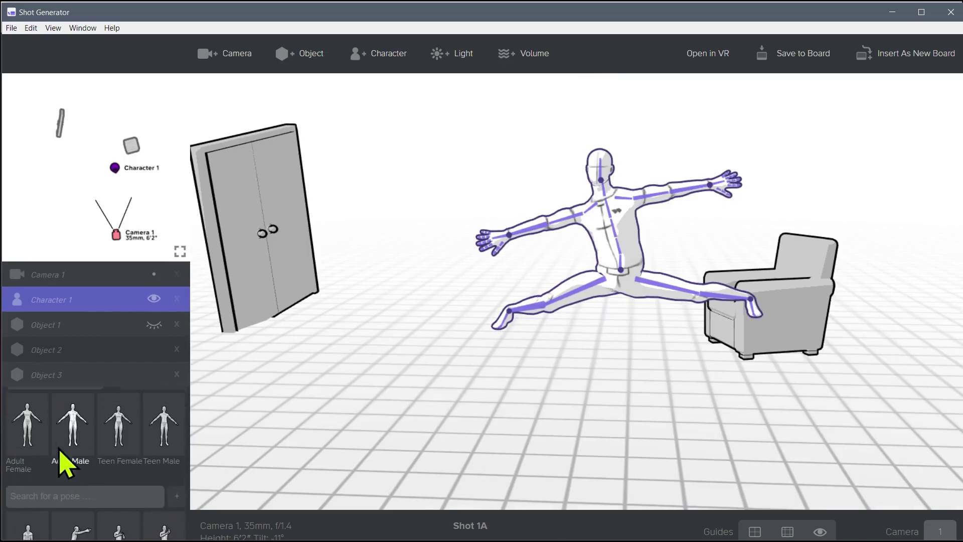
pyautogui.click(33, 489)
pyautogui.write('splits')
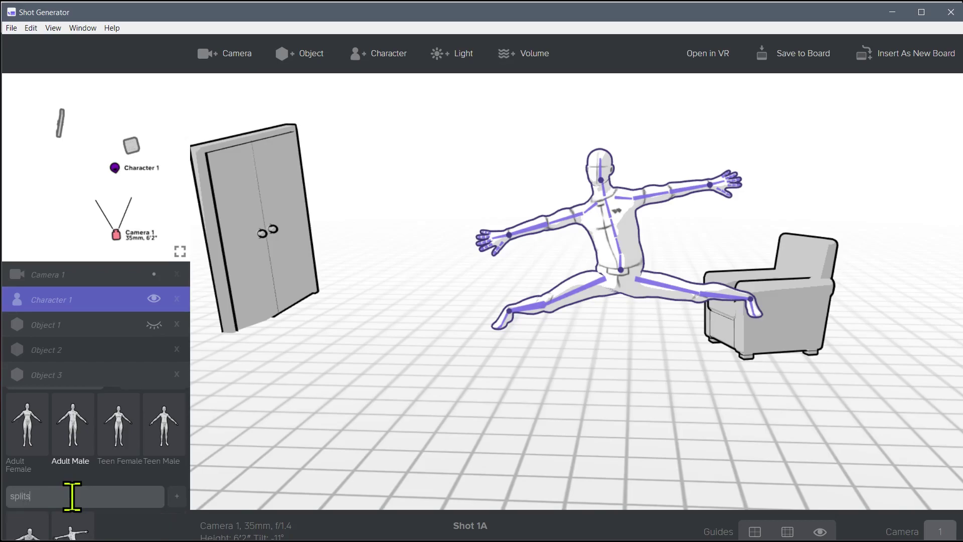
pyautogui.scroll(-2, 100, 506)
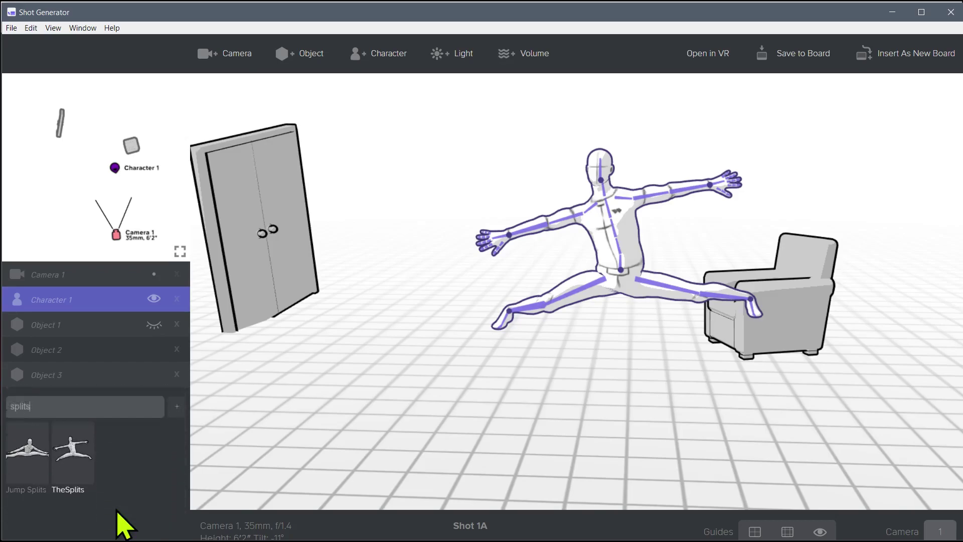
pyautogui.click(26, 442)
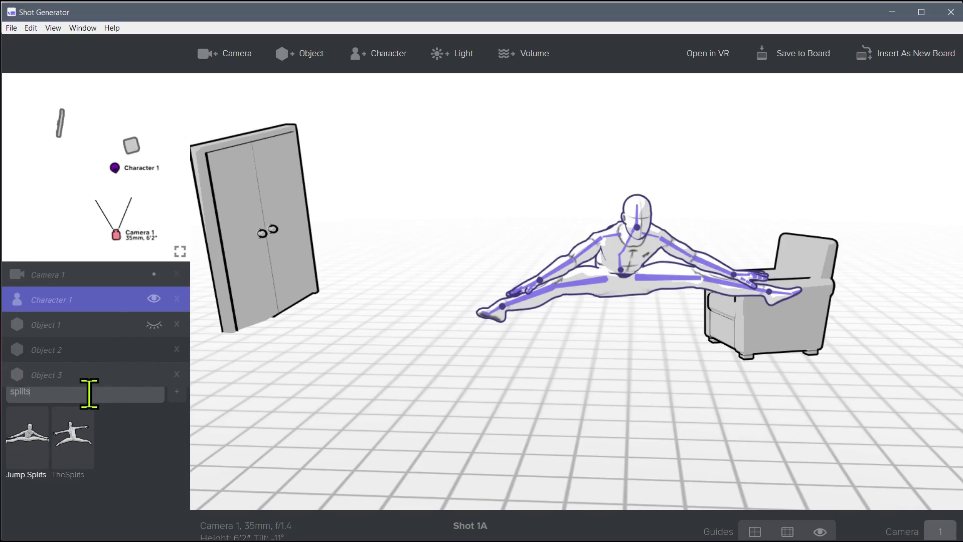
pyautogui.click(77, 439)
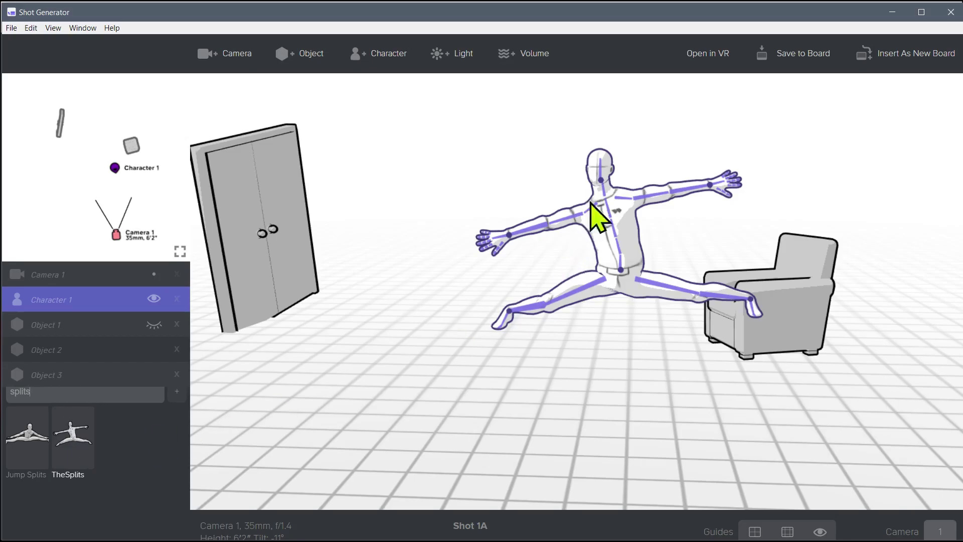
# Step: Shift Character 1 right and add Character 2 standing in front of the door
pyautogui.scroll(1, 602, 203)
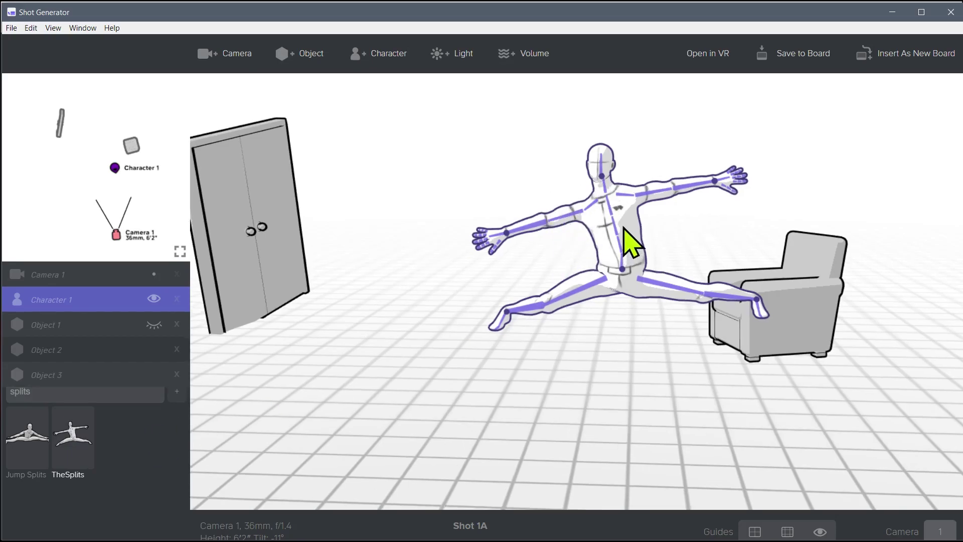
pyautogui.moveTo(624, 228); pyautogui.dragTo(672, 221)
pyautogui.click(400, 58)
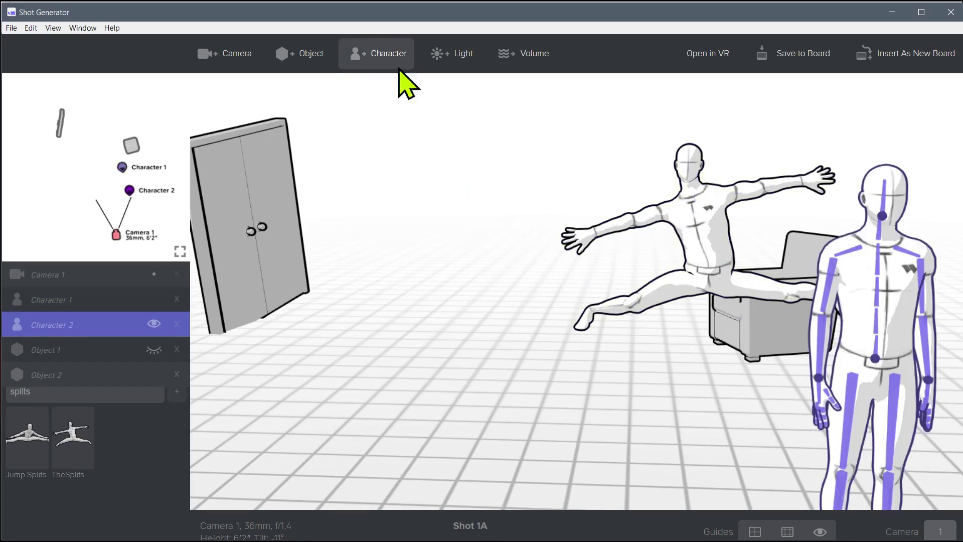
pyautogui.moveTo(877, 301); pyautogui.dragTo(353, 266)
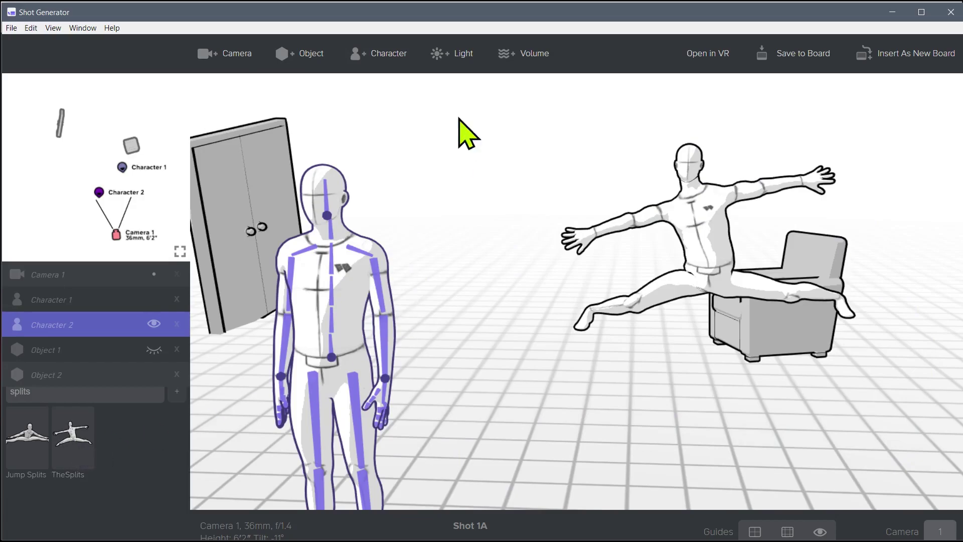
# Step: Add Light 1 to the scene beside the camera
pyautogui.click(462, 70)
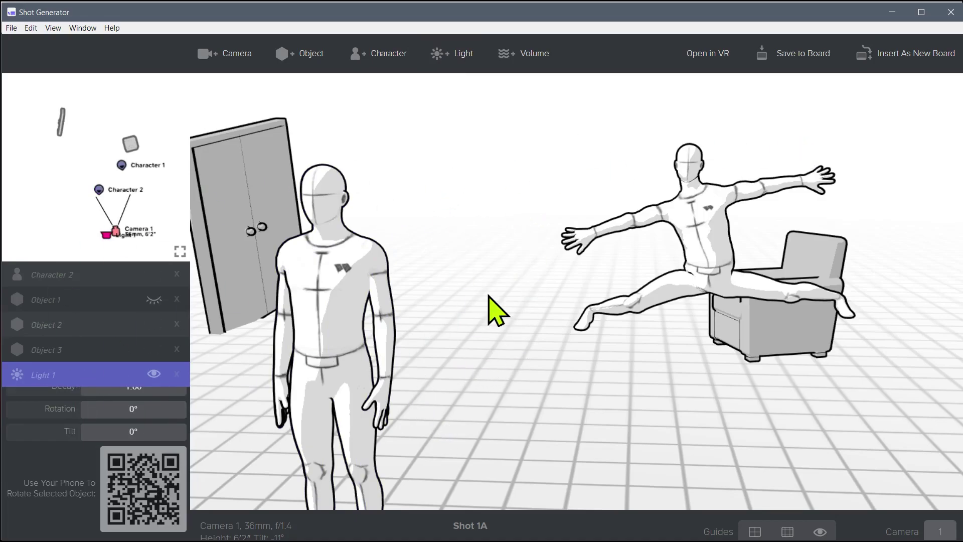
pyautogui.scroll(-5, 492, 307)
pyautogui.scroll(2, 534, 334)
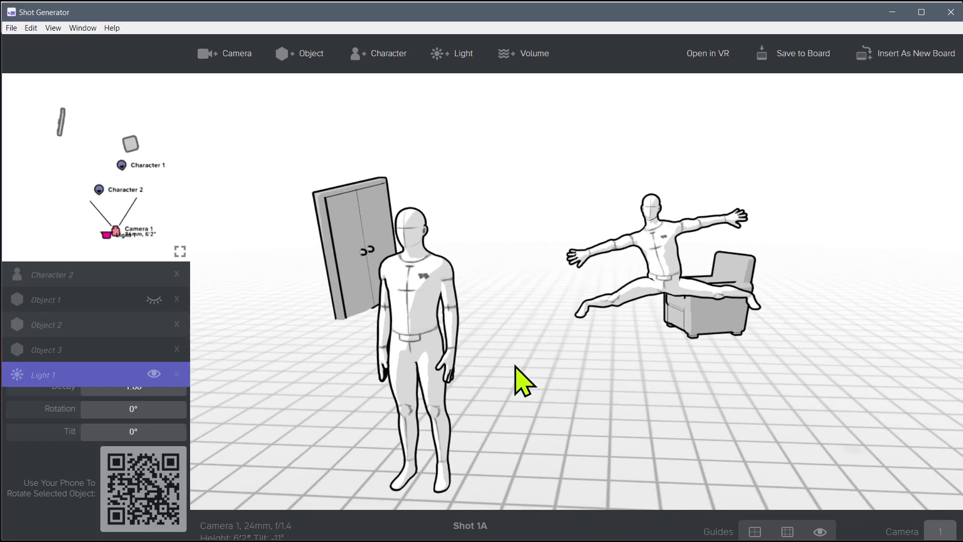
# Step: Pose Character 2 with both arms raised out sideways and its head and torso tilted left
pyautogui.click(396, 299)
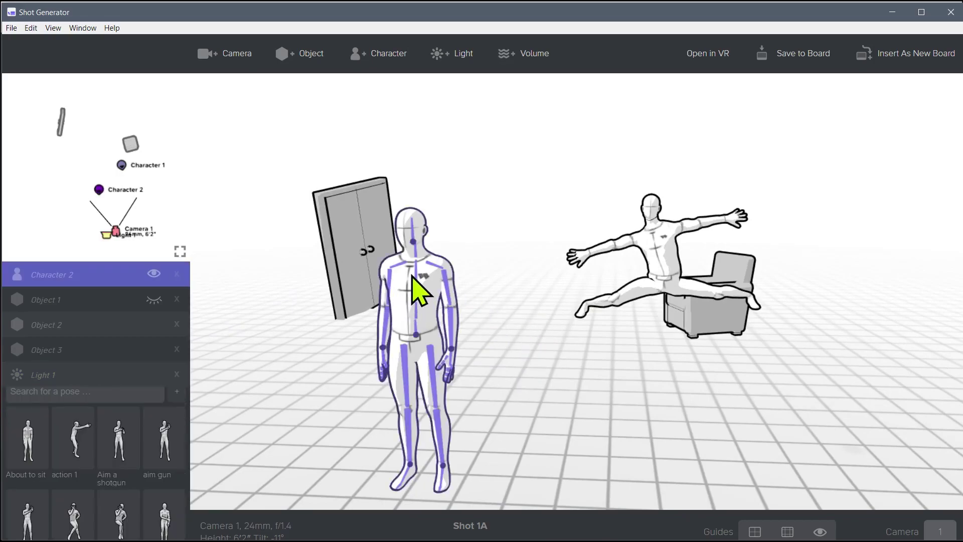
pyautogui.moveTo(414, 243)
pyautogui.mouseDown()
pyautogui.moveTo(337, 257)
pyautogui.moveTo(428, 251)
pyautogui.mouseUp()
pyautogui.moveTo(451, 355); pyautogui.dragTo(490, 286)
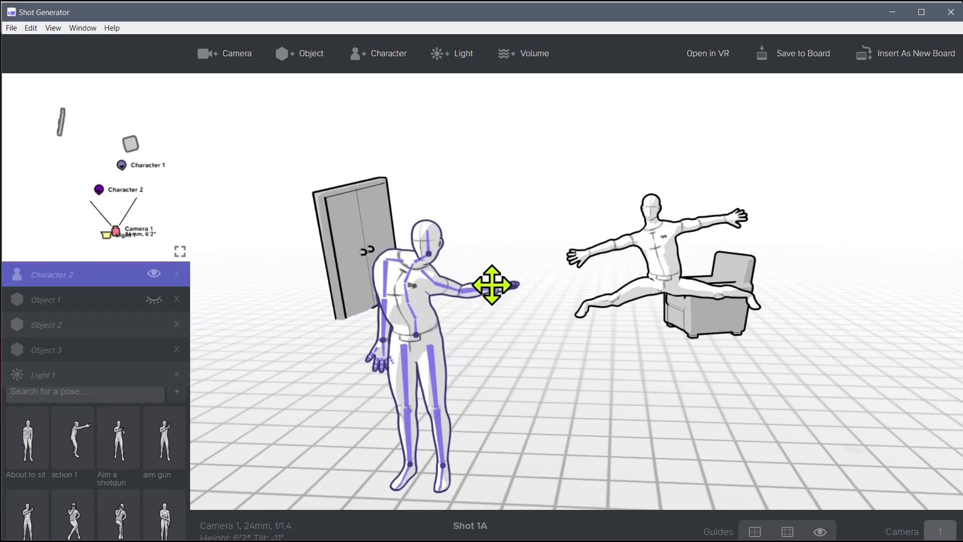
pyautogui.moveTo(389, 351); pyautogui.dragTo(339, 301)
pyautogui.moveTo(429, 254); pyautogui.dragTo(400, 246)
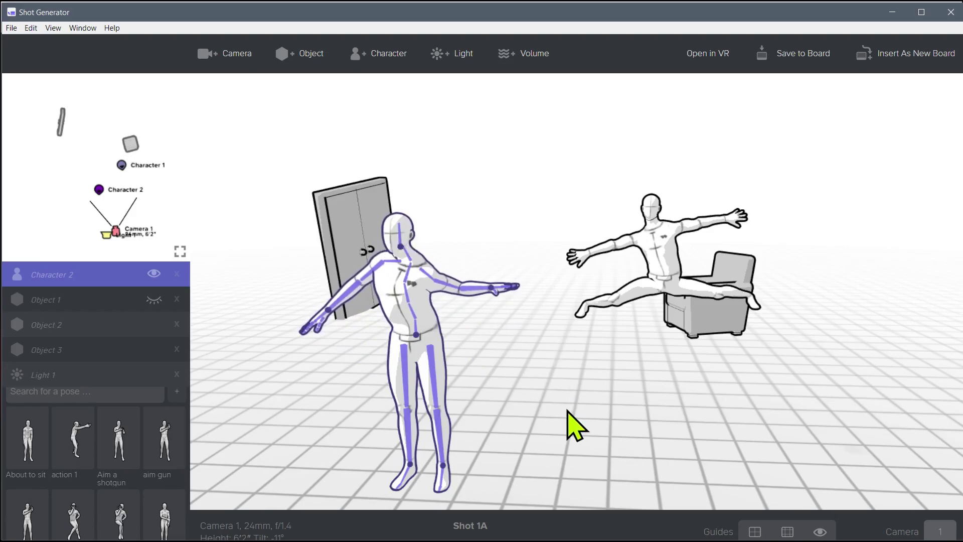